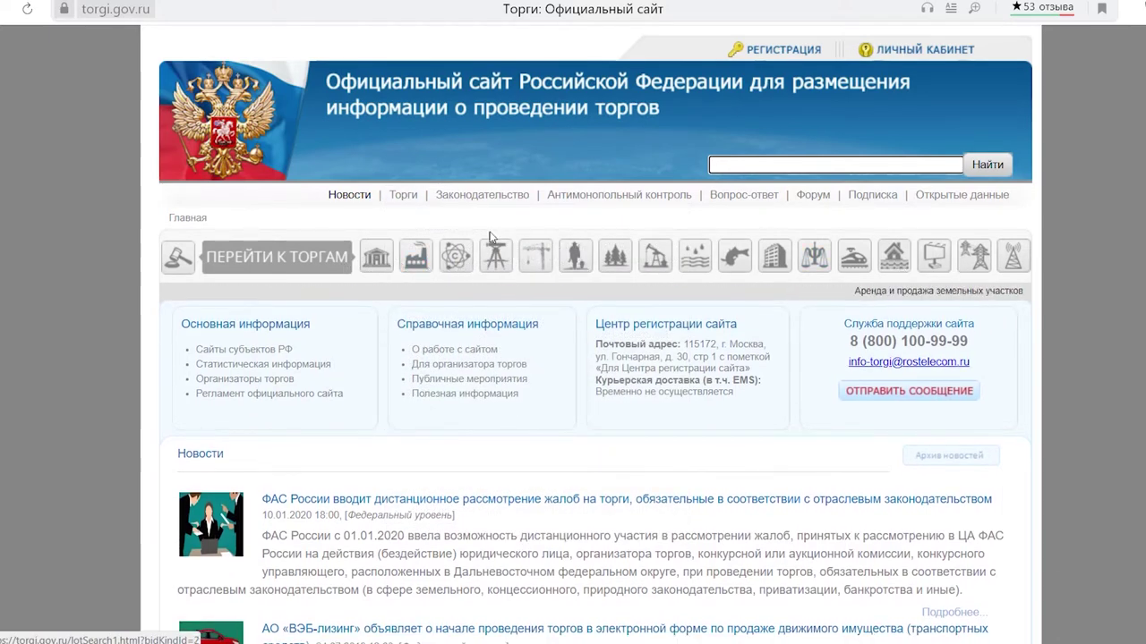
Open the state and municipal property lease auctions and list the lots with status "В процессе подачи заявок"
mouse_move(403, 195)
click(378, 269)
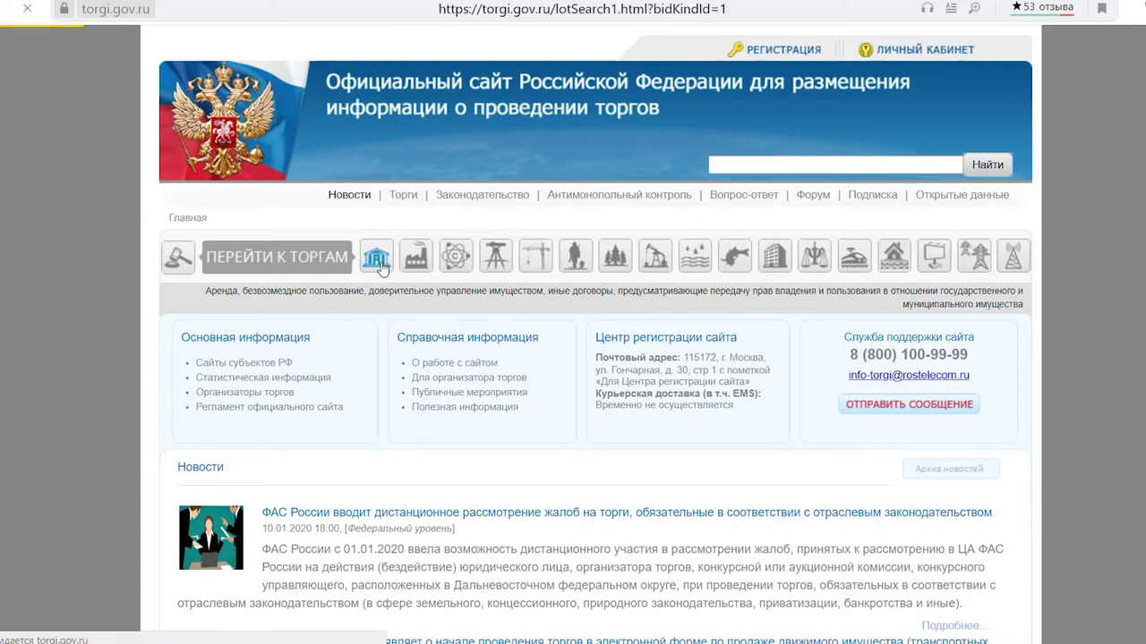
scroll(382, 269, down, 2)
scroll(382, 268, down, 2)
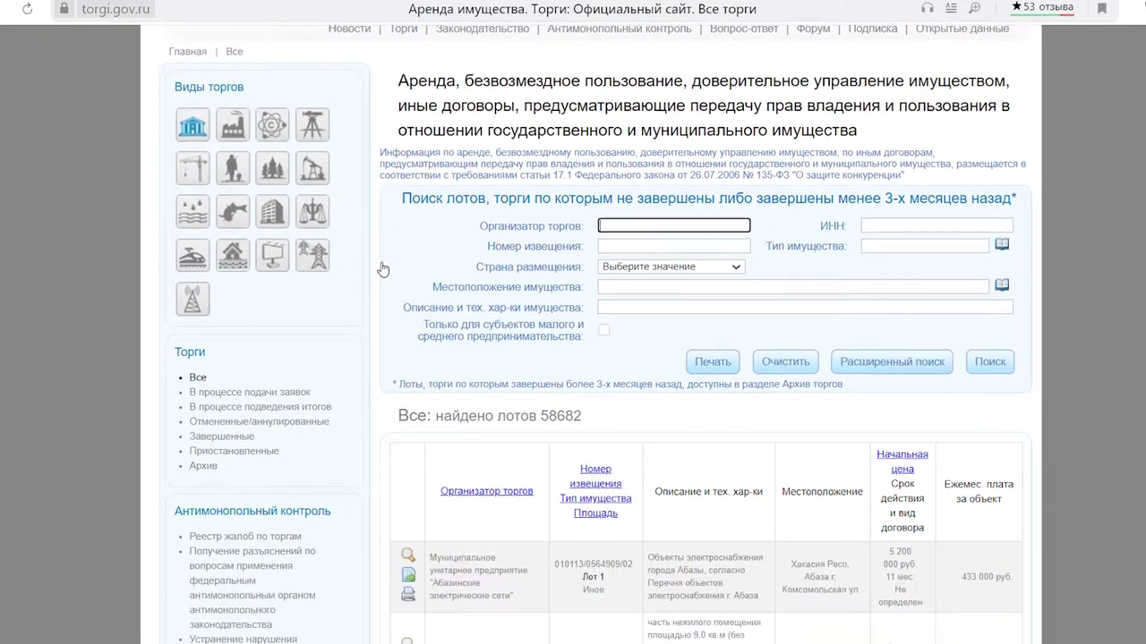
click(298, 395)
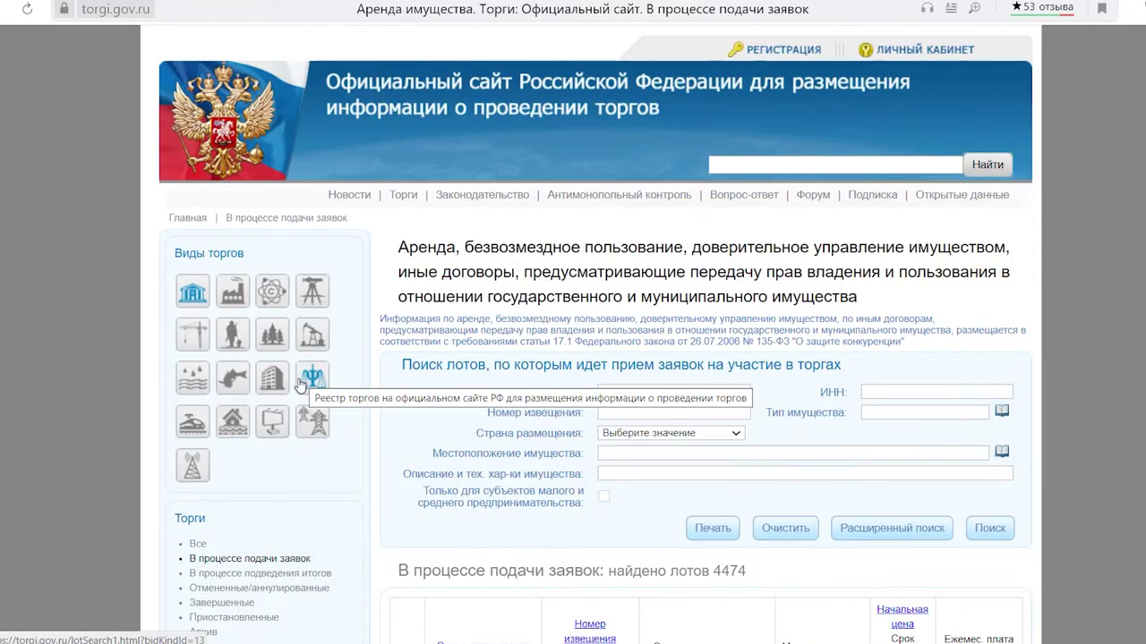
Look at the country filter and the property location address picker in the lot search form, leaving both unset
scroll(300, 388, down, 1)
scroll(310, 291, down, 1)
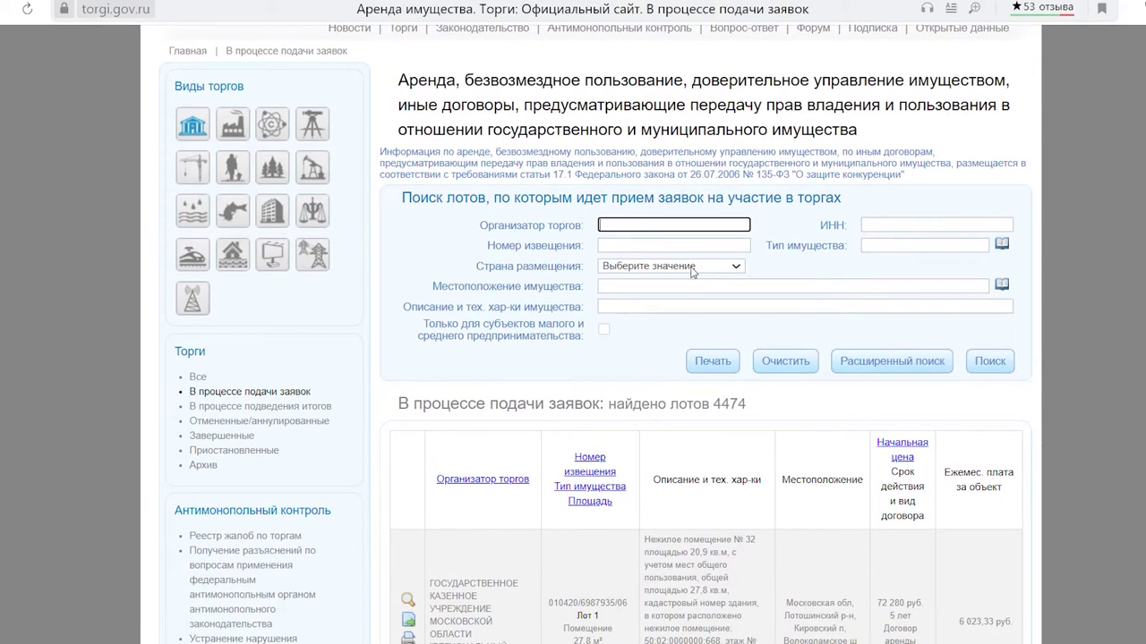
click(691, 268)
click(691, 268)
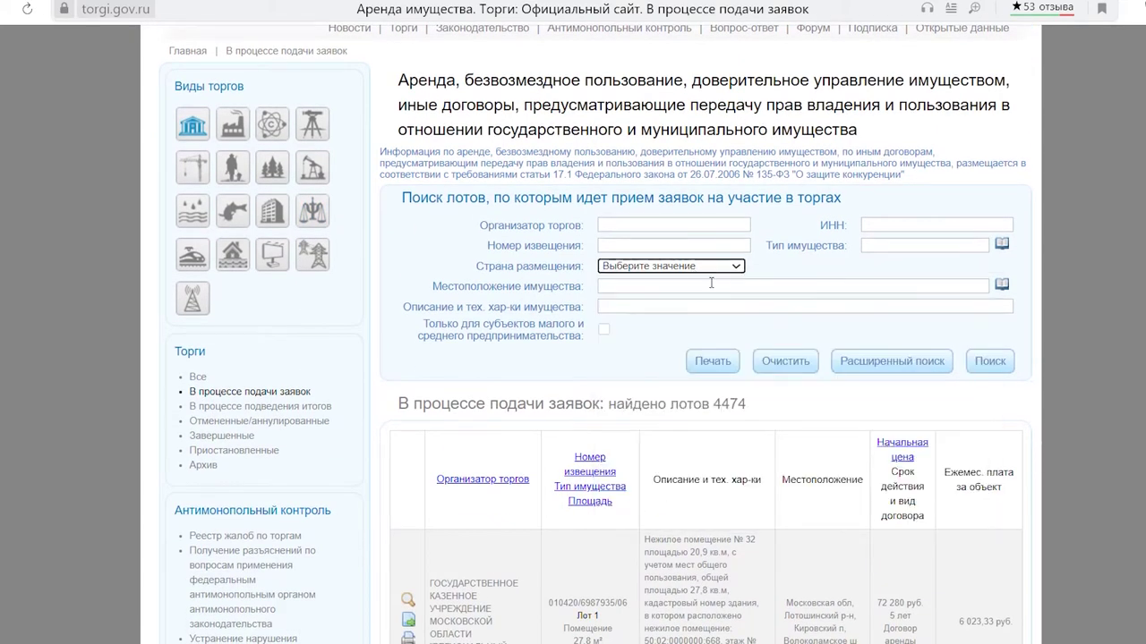
click(1001, 285)
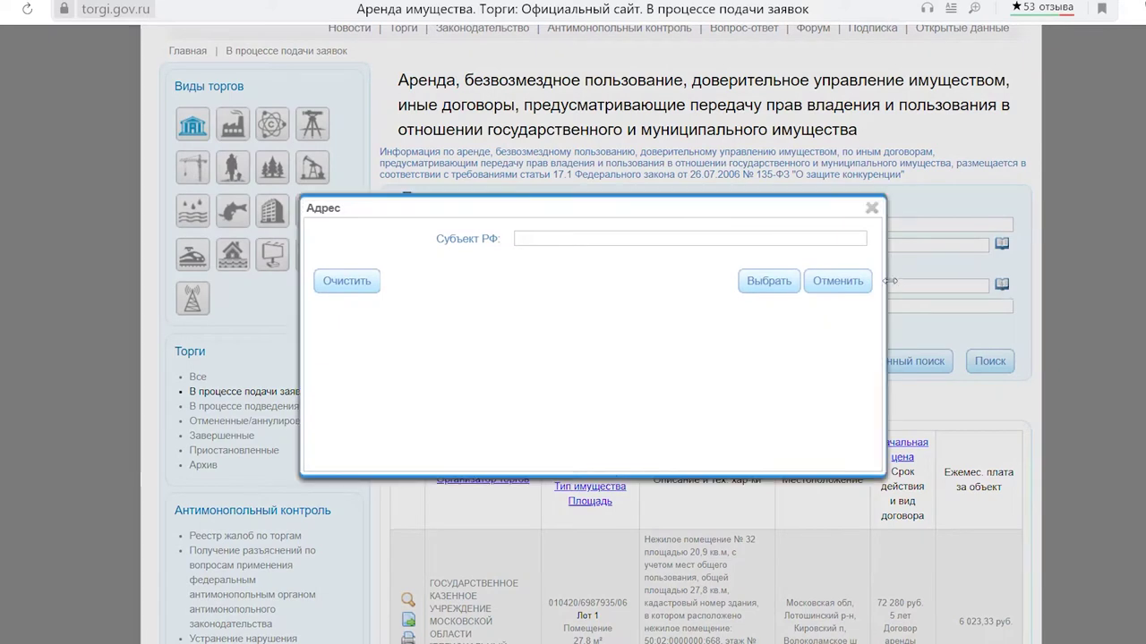
click(837, 281)
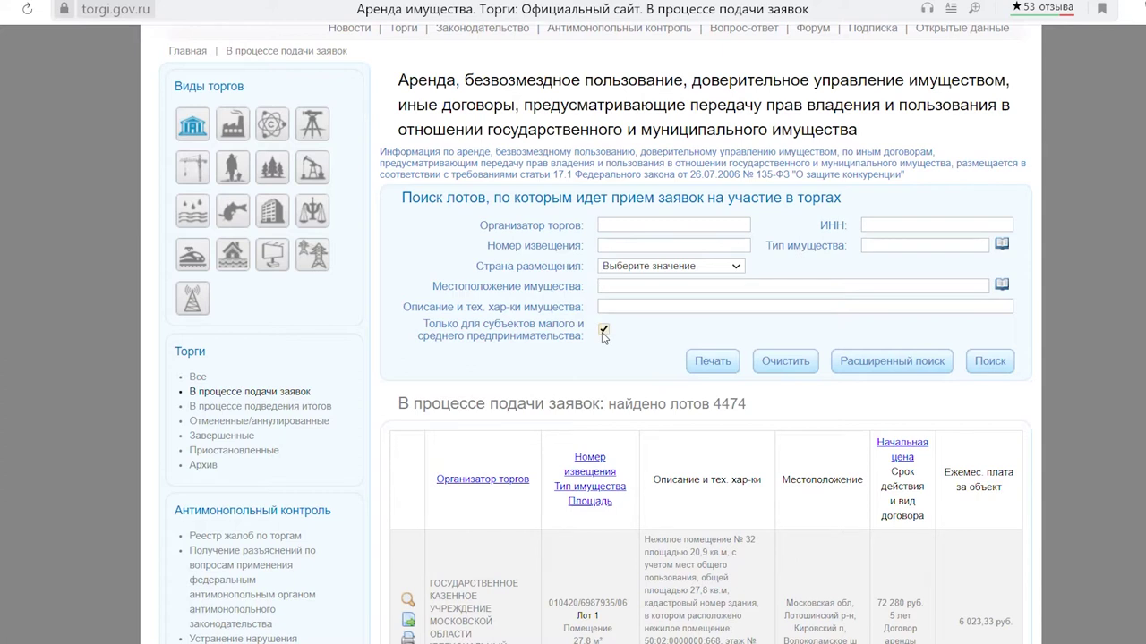
Expand the search form to the advanced search and view the choices for "Форма торгов"
click(876, 359)
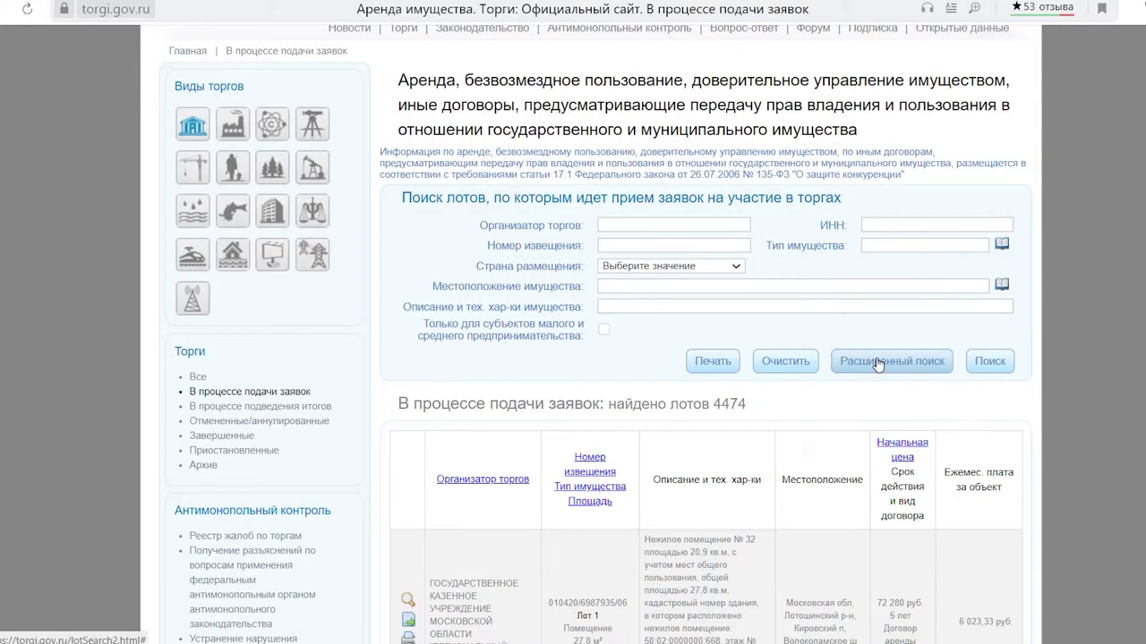
scroll(645, 293, down, 1)
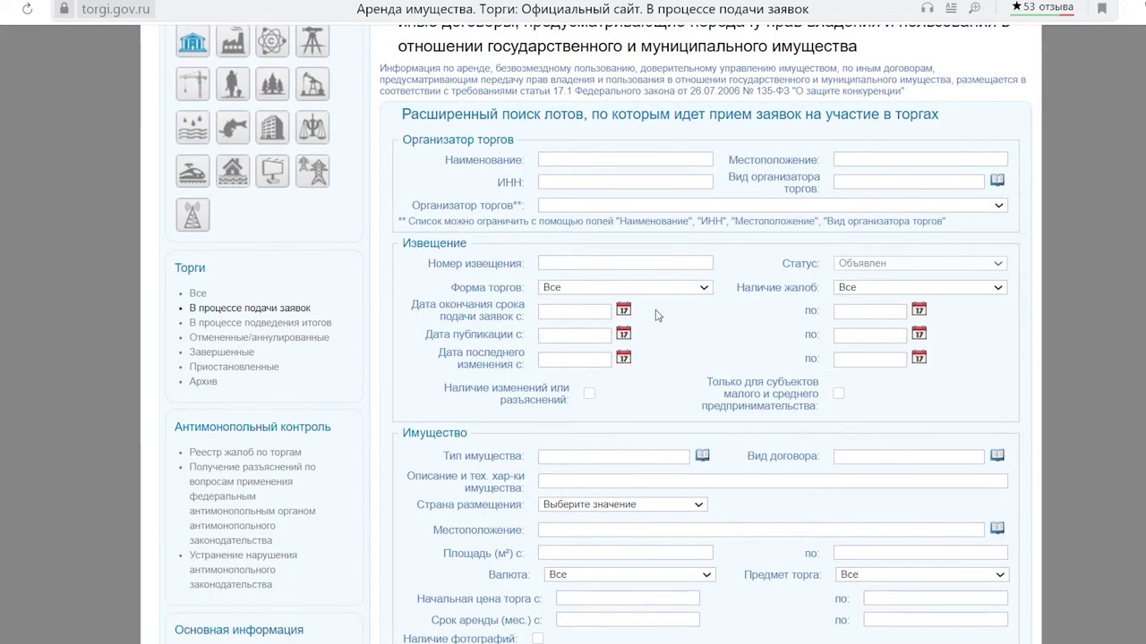
click(645, 292)
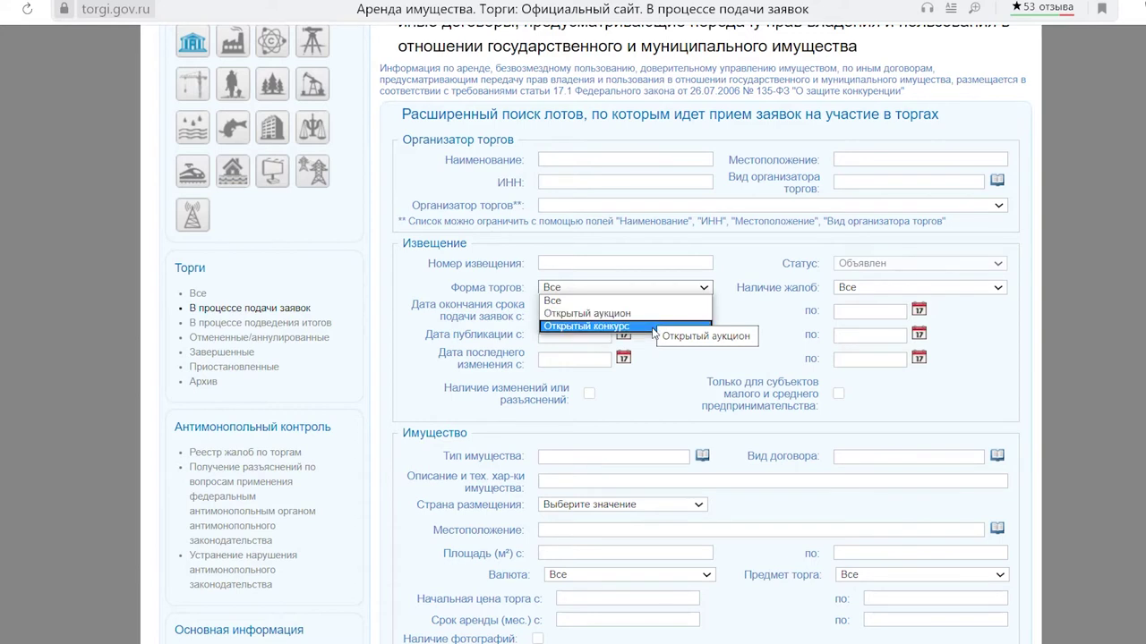
scroll(680, 342, down, 2)
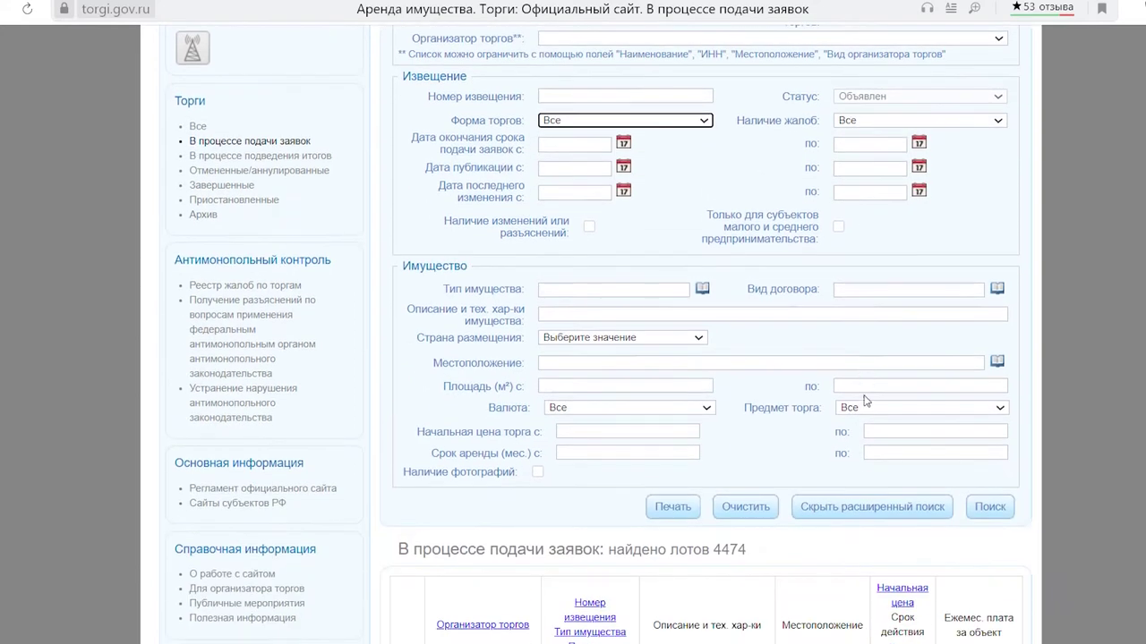
Review the "Имущество" filters: auction subject, photo availability, area, currency and the list of property types
click(871, 403)
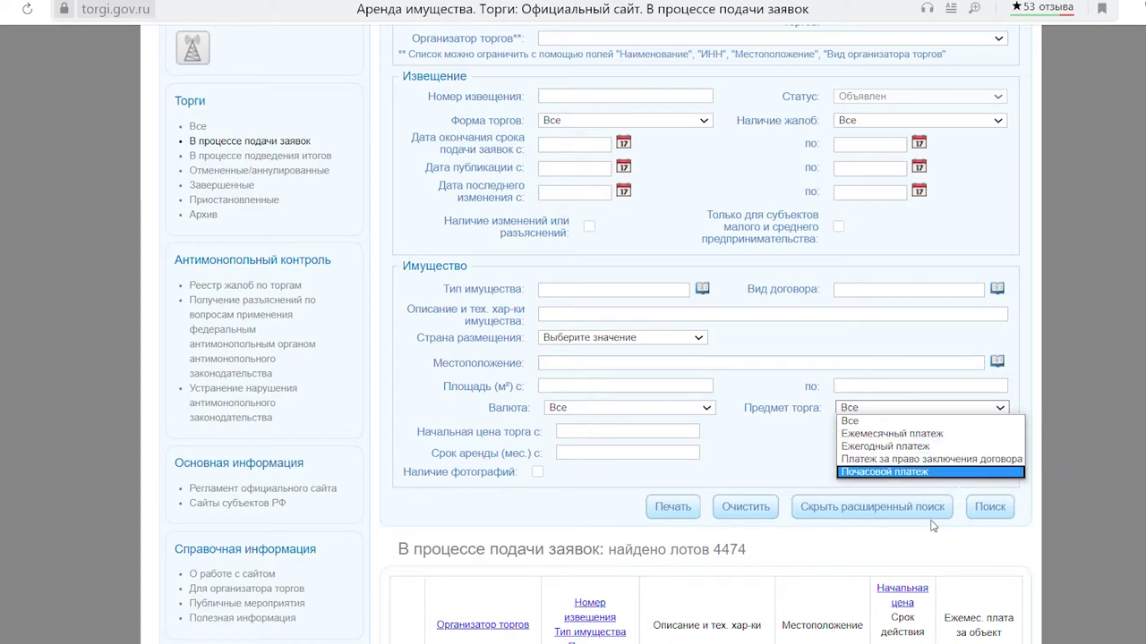
click(537, 478)
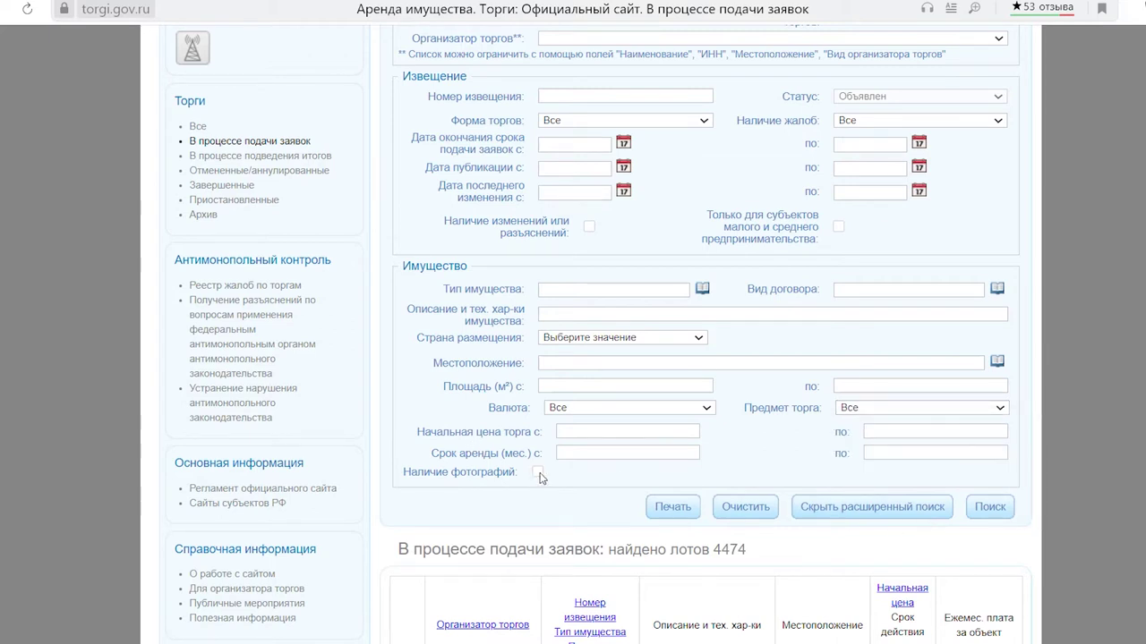
click(624, 385)
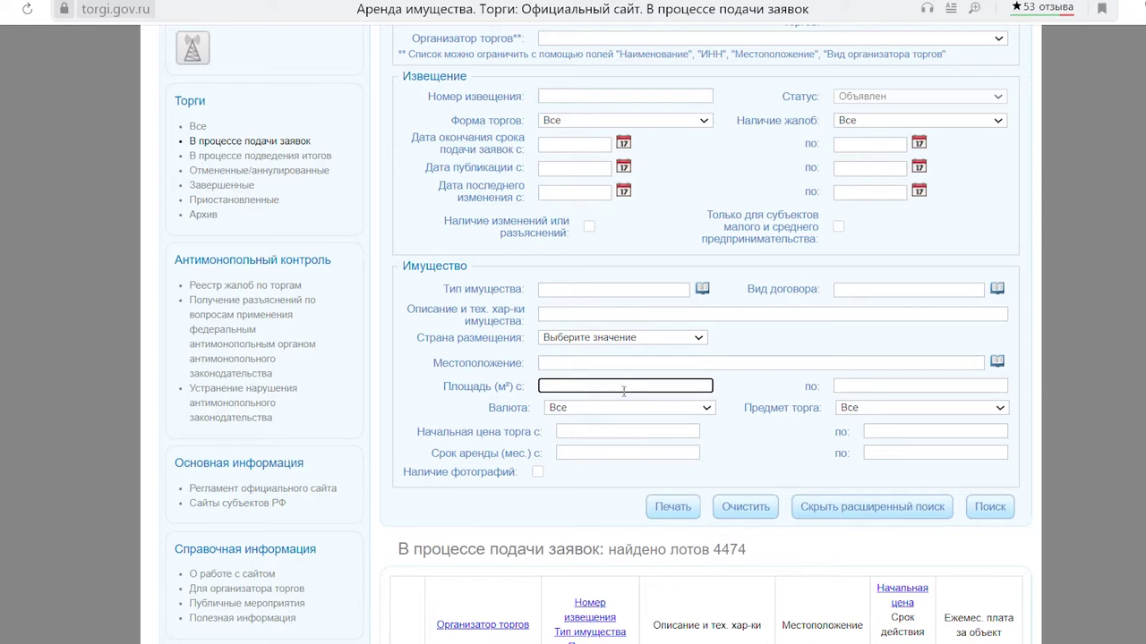
click(624, 408)
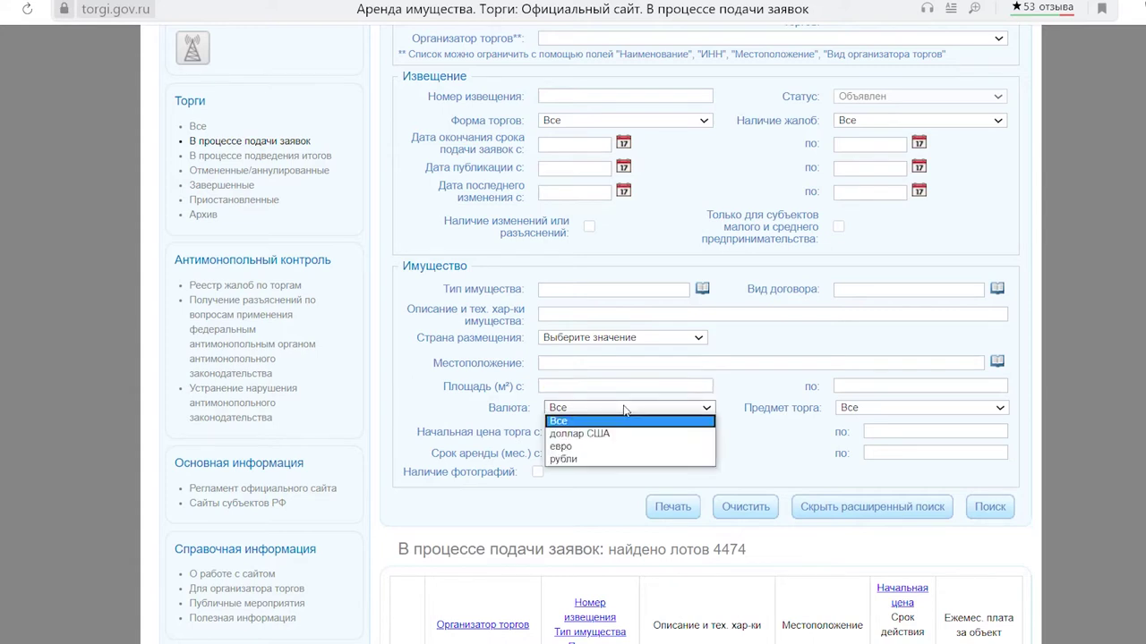
click(625, 408)
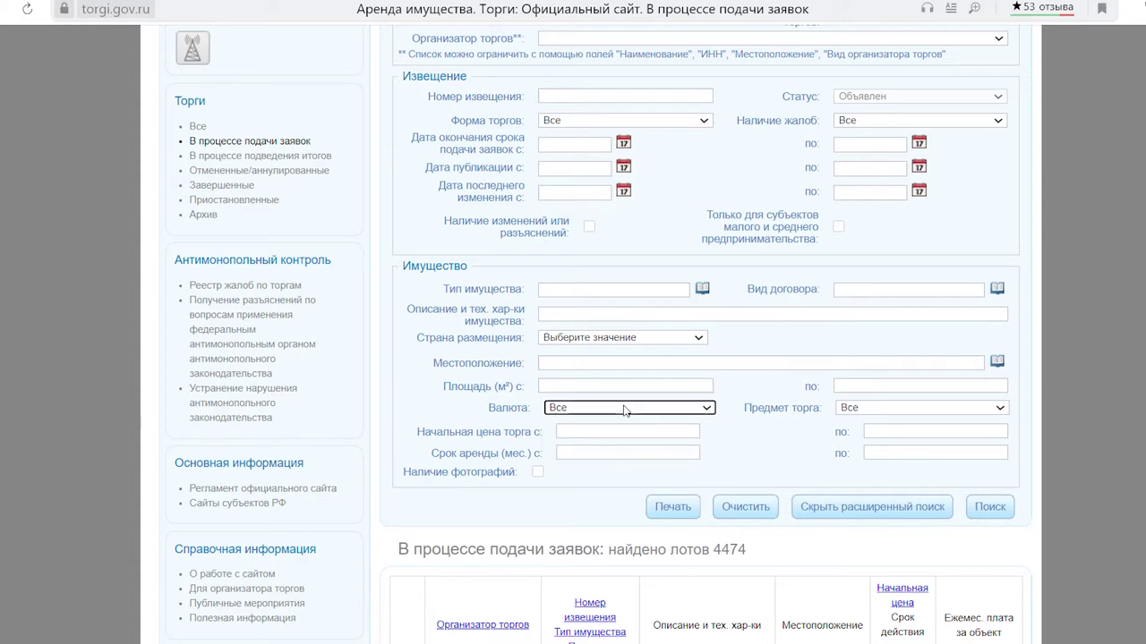
click(702, 289)
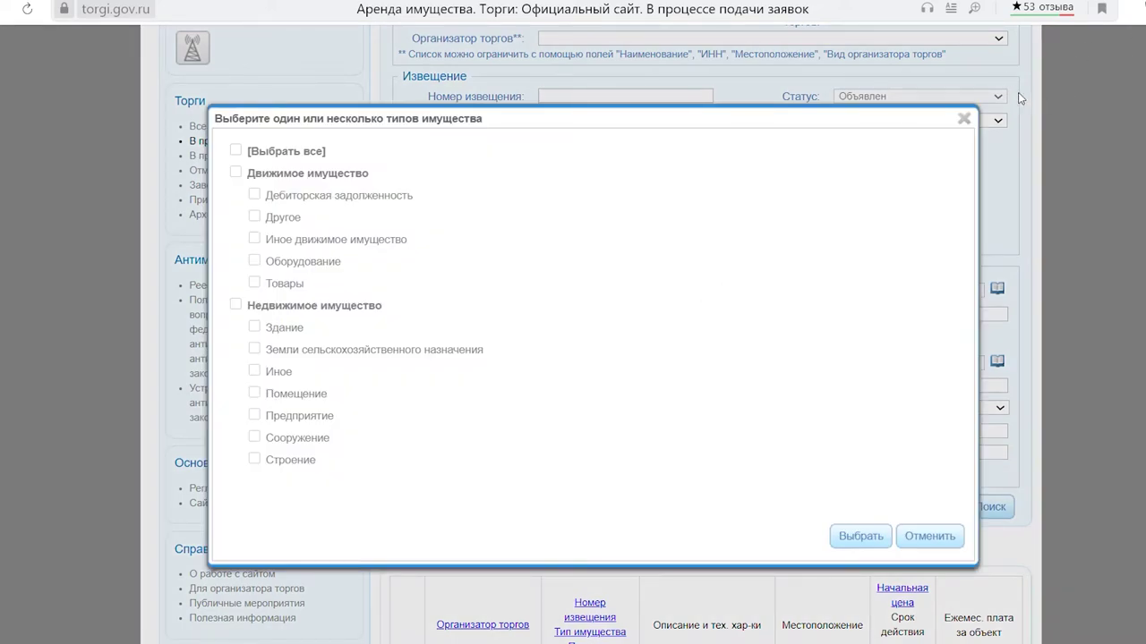
click(201, 251)
Switch to the state and municipal property sale auctions and list the lots with status "В процессе подачи заявок"
scroll(231, 217, down, 2)
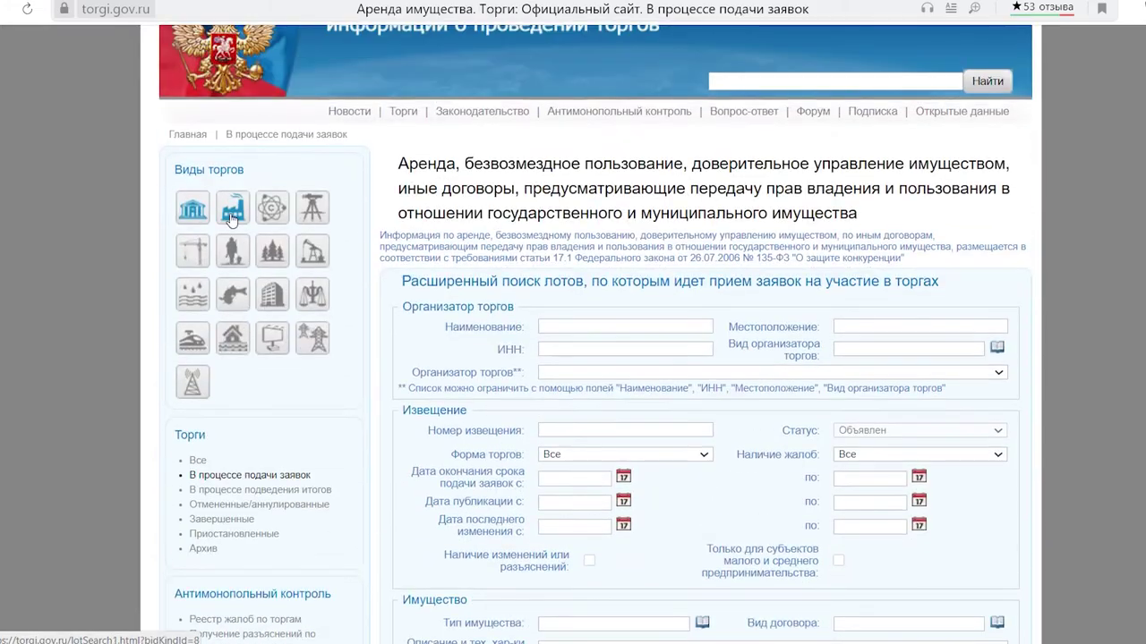
click(231, 215)
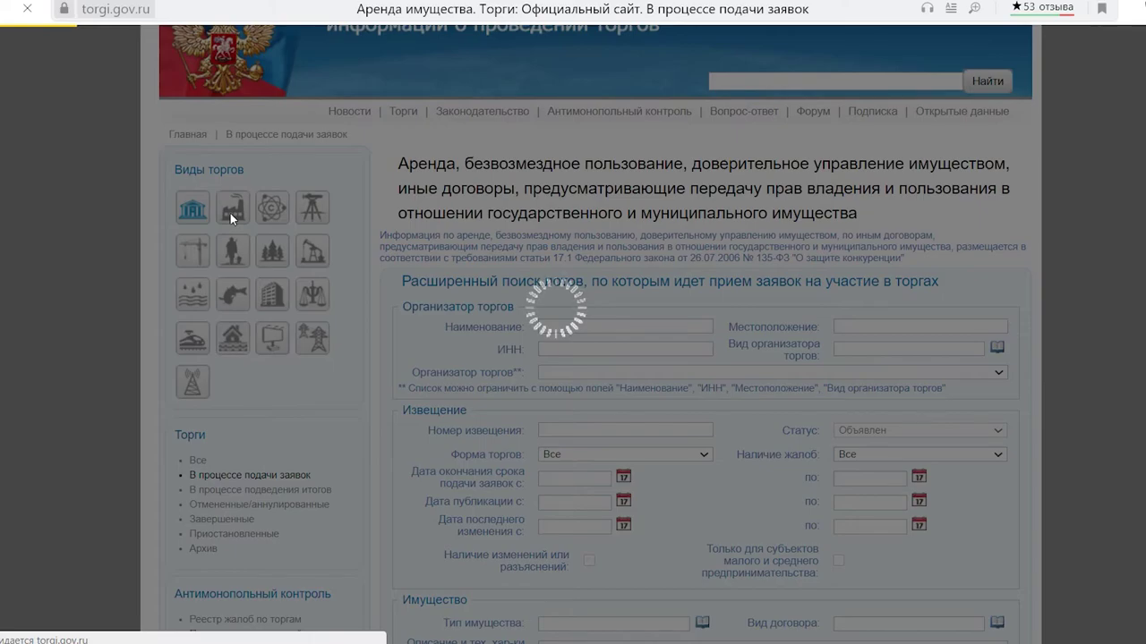
scroll(230, 232, down, 3)
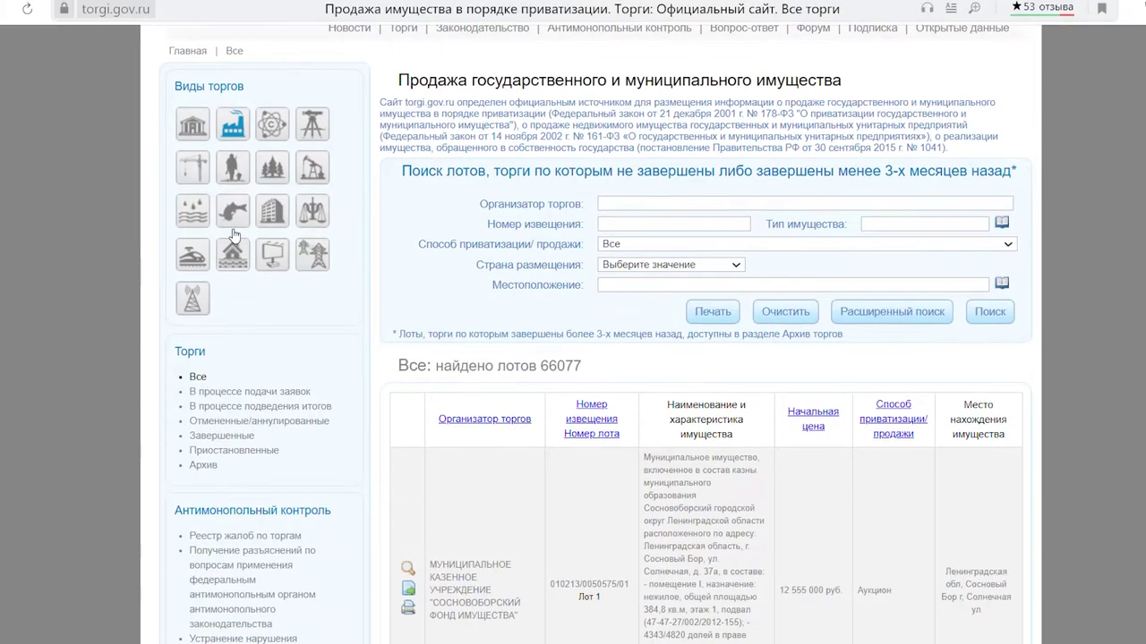
click(253, 392)
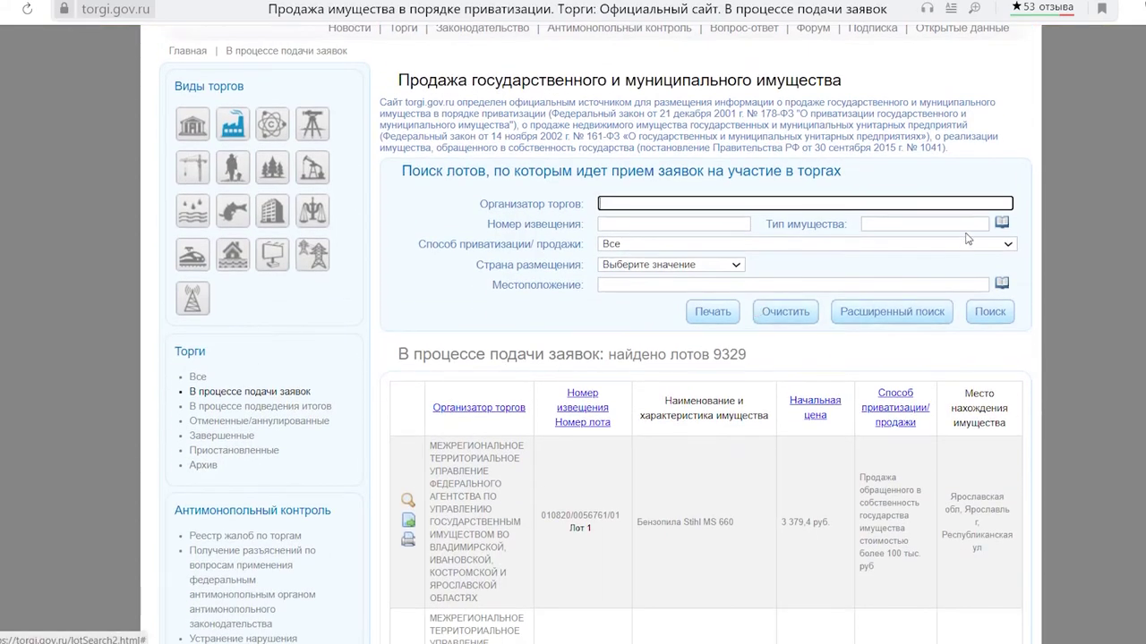
Look through the movable and immovable property types available for sale lots, closing the list without a selection
click(1000, 224)
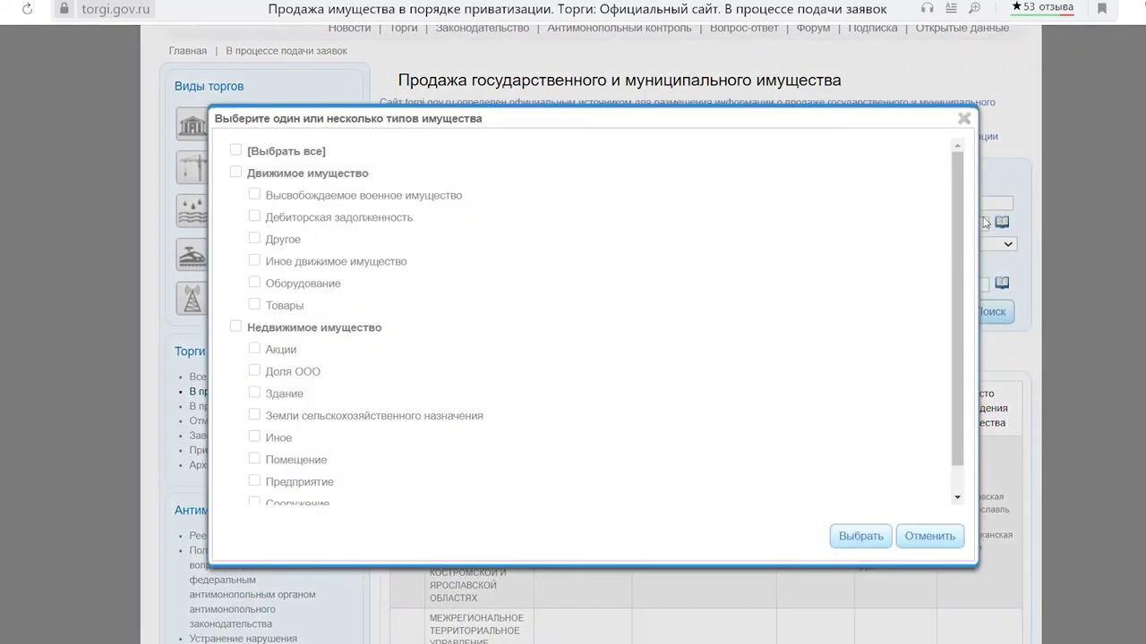
scroll(563, 233, down, 1)
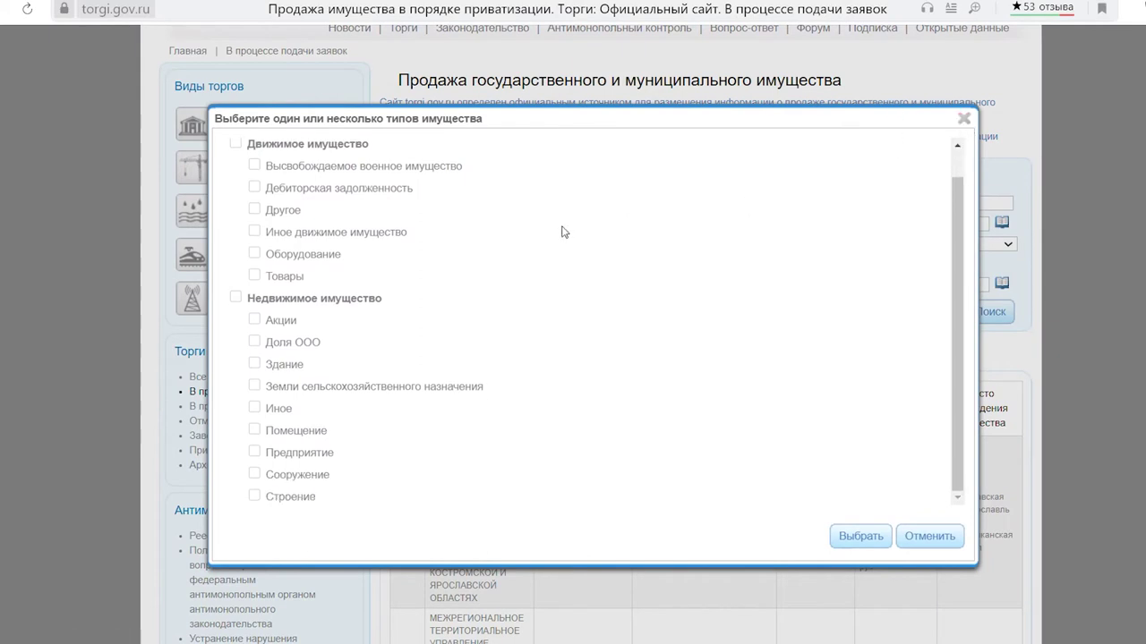
scroll(535, 226, up, 1)
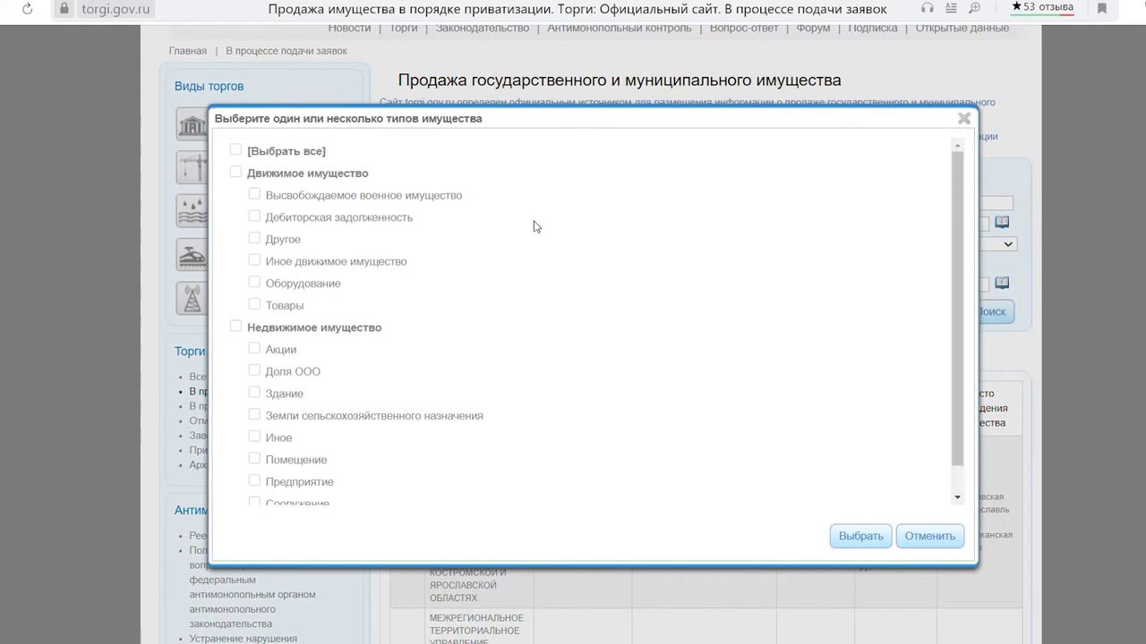
click(963, 119)
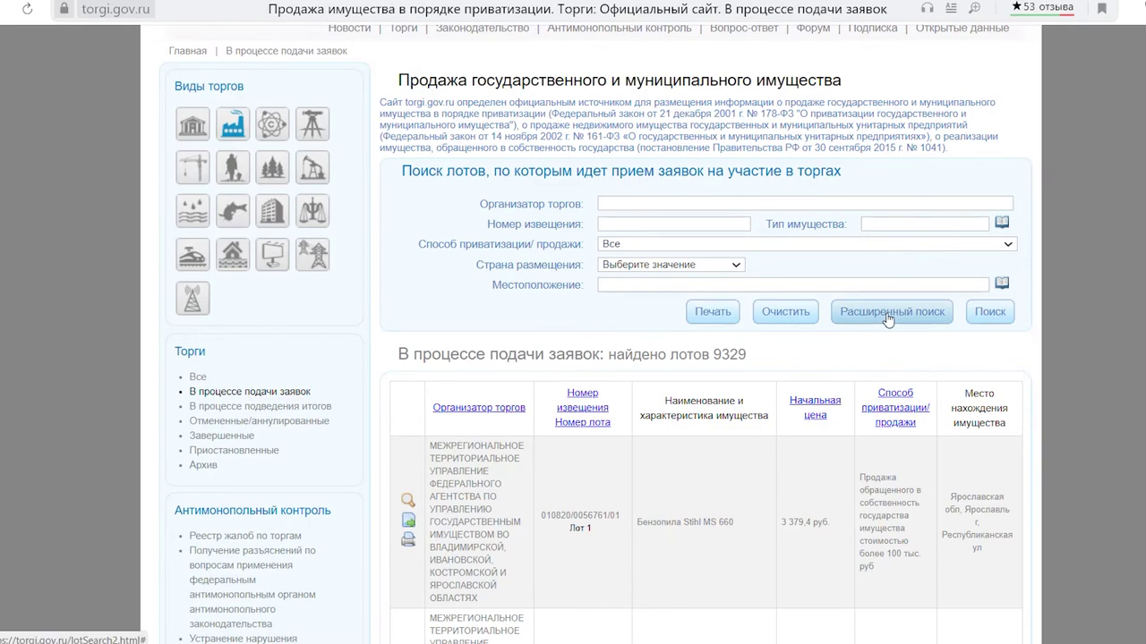
Open the advanced search for sale lots and view the choices for "Способ приватизации/продажи"
click(929, 313)
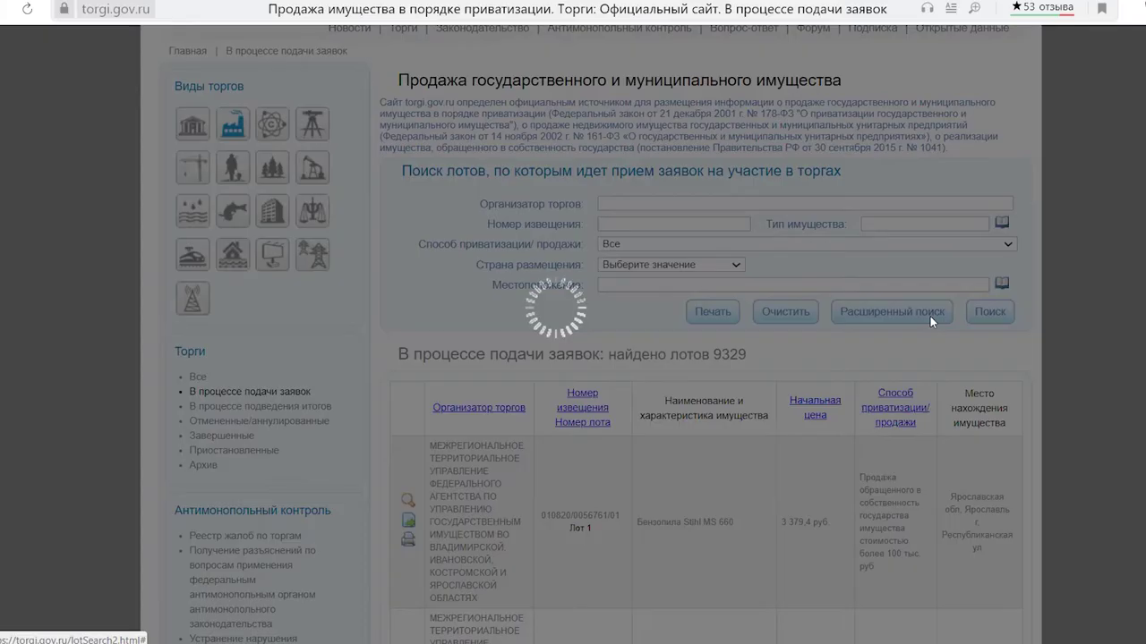
scroll(925, 324, down, 3)
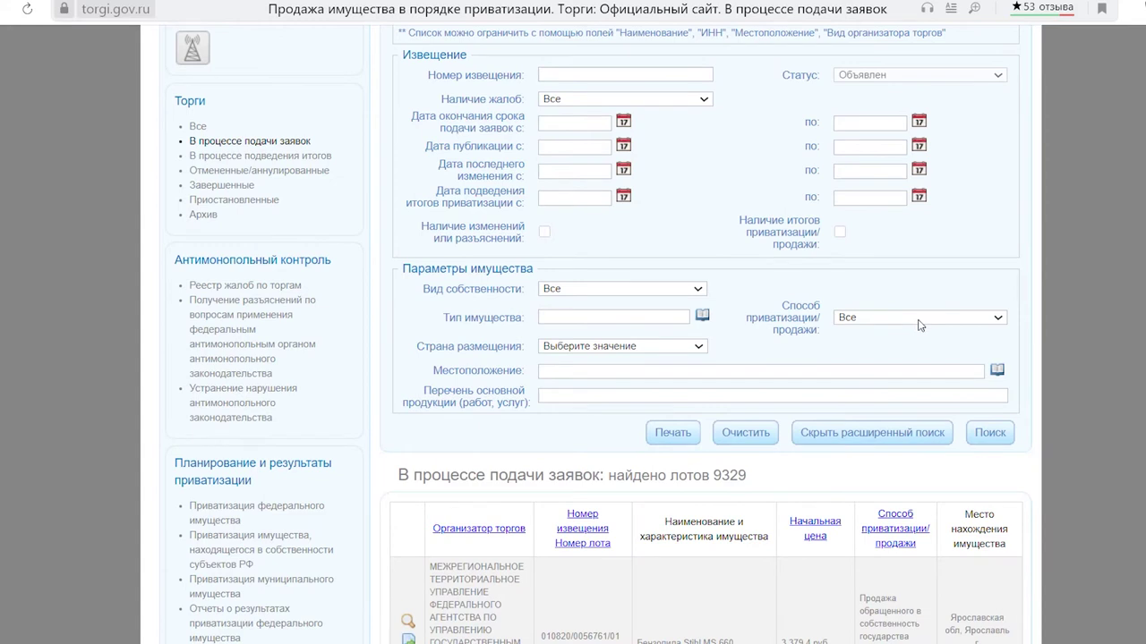
click(919, 320)
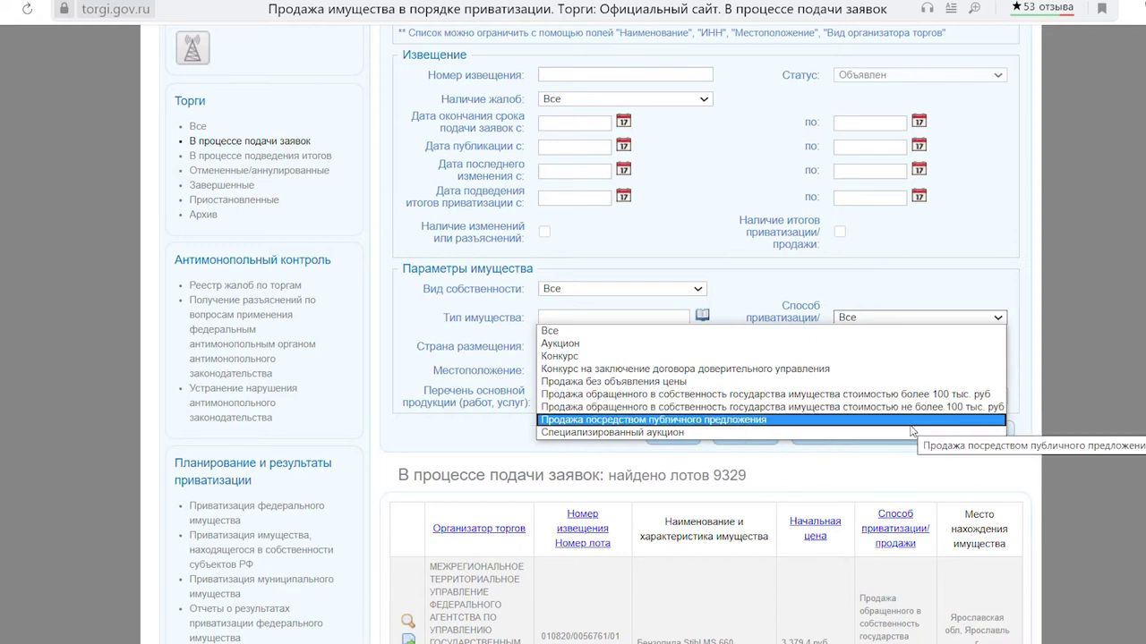
click(917, 245)
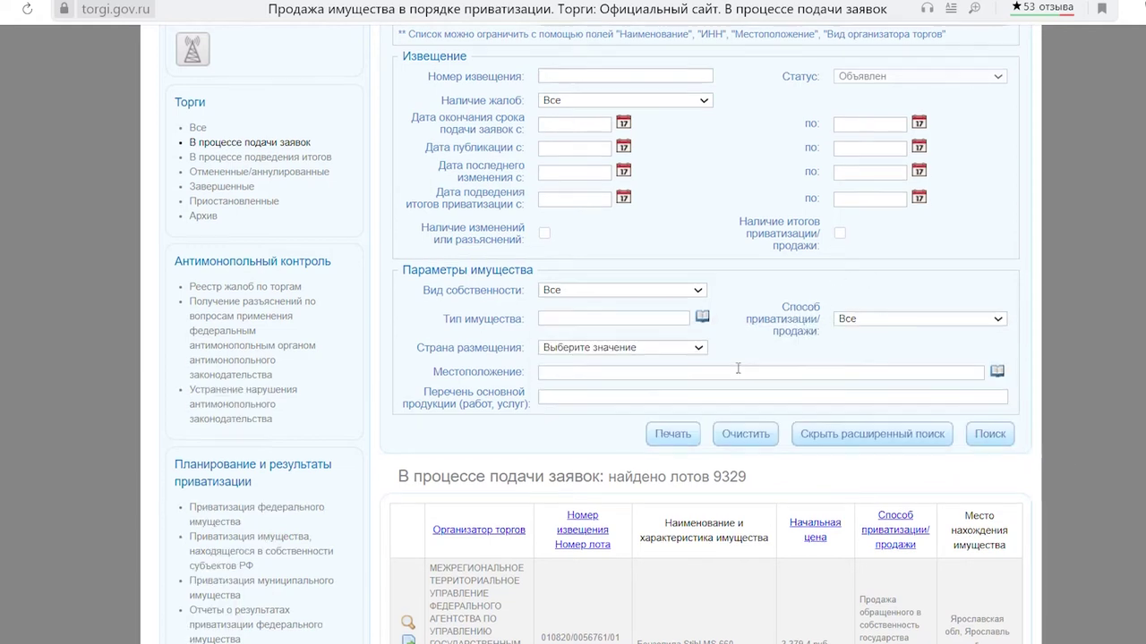
View the ownership choices under "Вид собственности" and look over the list of sale lots
scroll(743, 370, up, 1)
click(641, 372)
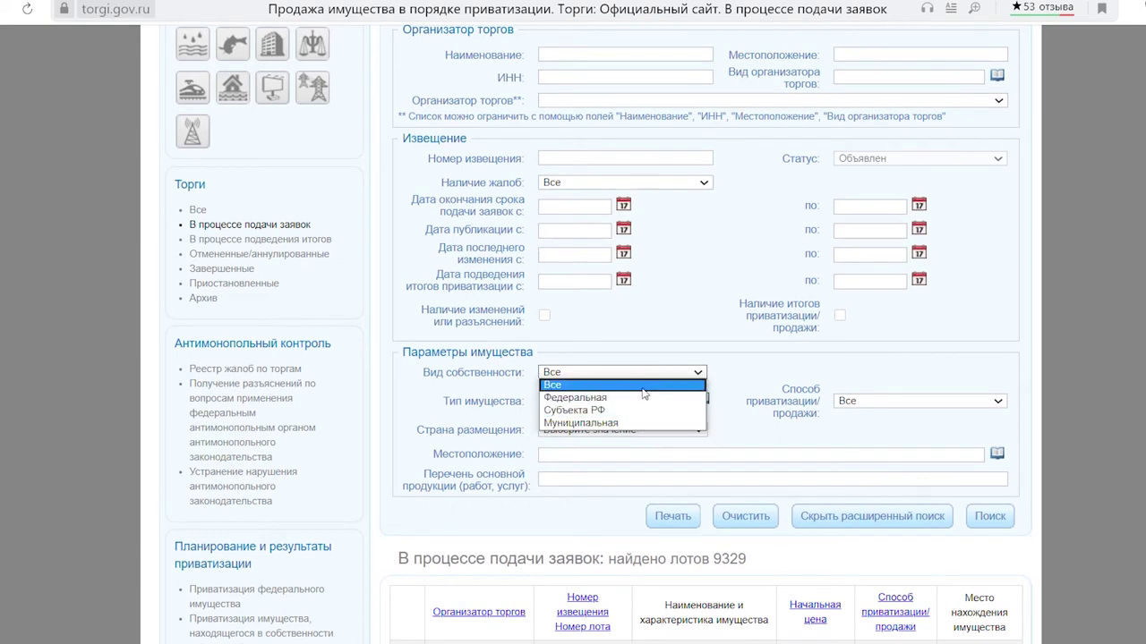
click(775, 298)
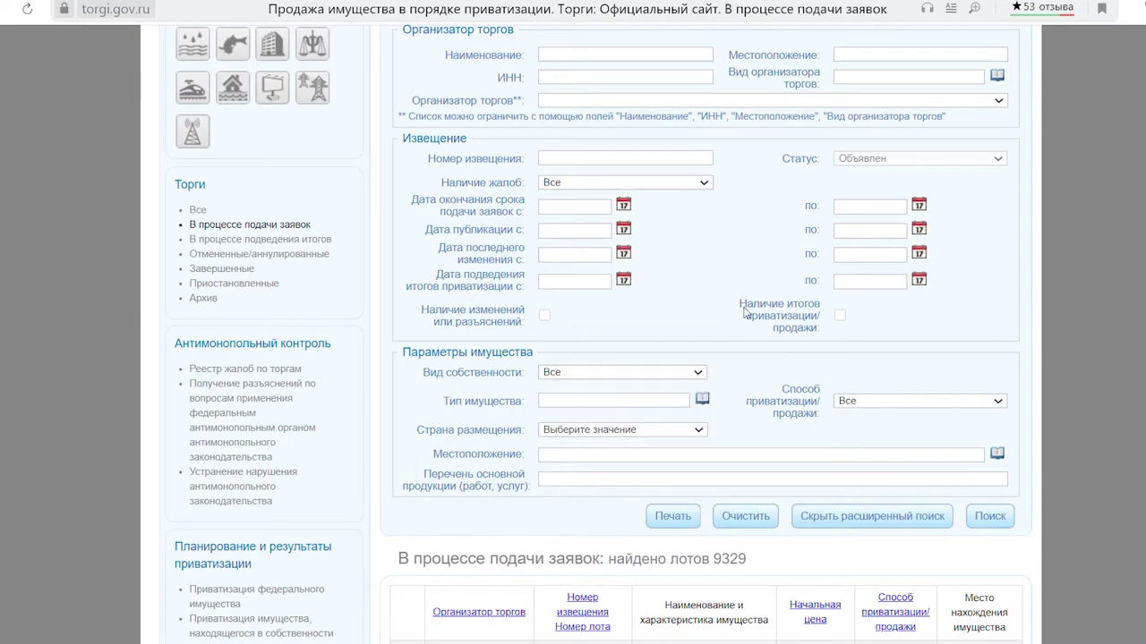
scroll(750, 353, up, 1)
scroll(997, 514, down, 1)
scroll(988, 511, down, 5)
scroll(988, 301, up, 6)
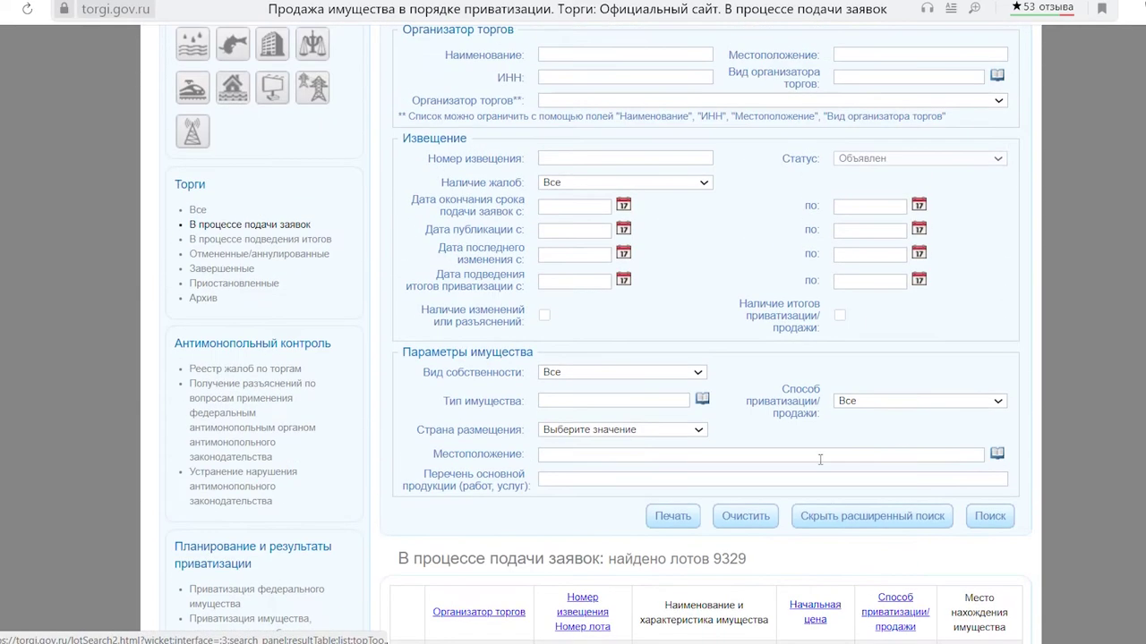
Switch to the land plot lease and sale auctions and list the lots with status "В процессе подачи заявок"
click(311, 213)
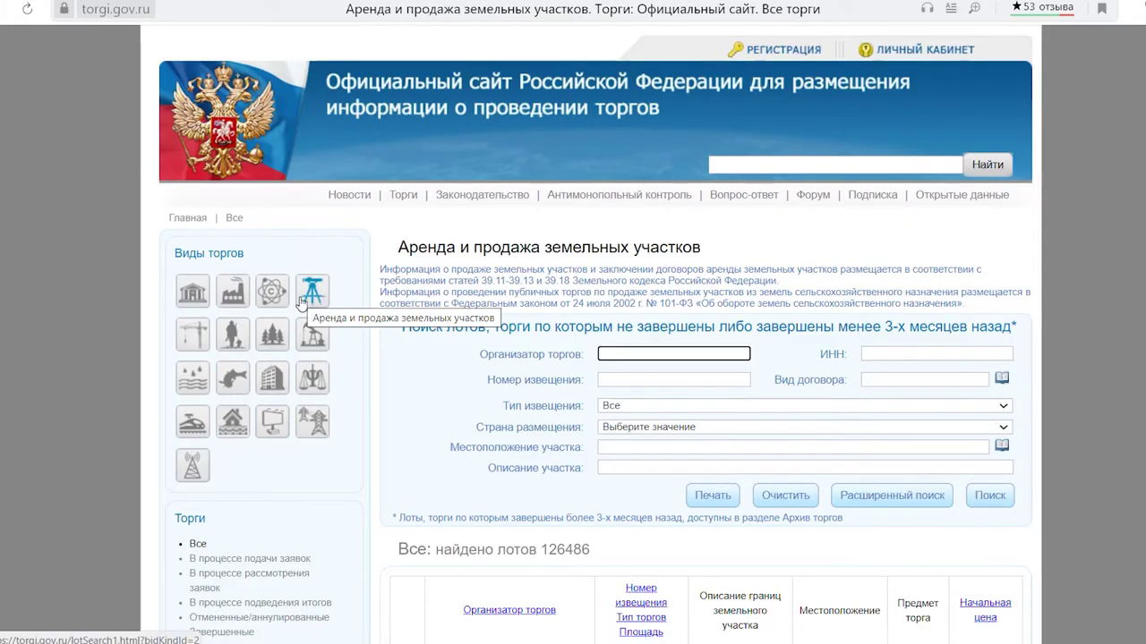
scroll(298, 394, down, 2)
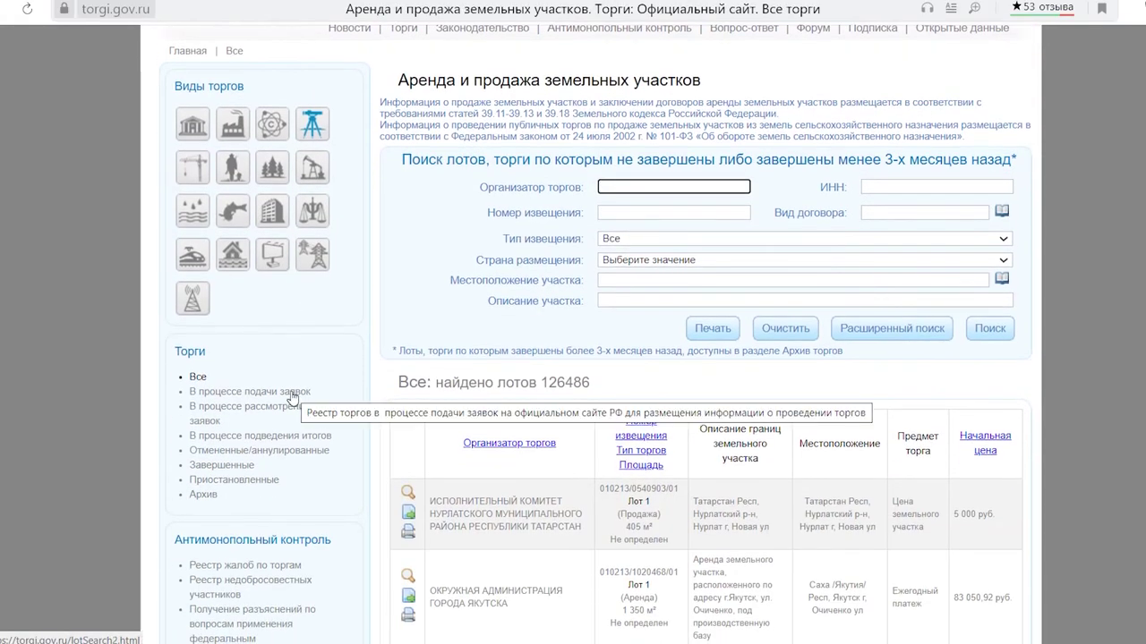
click(292, 393)
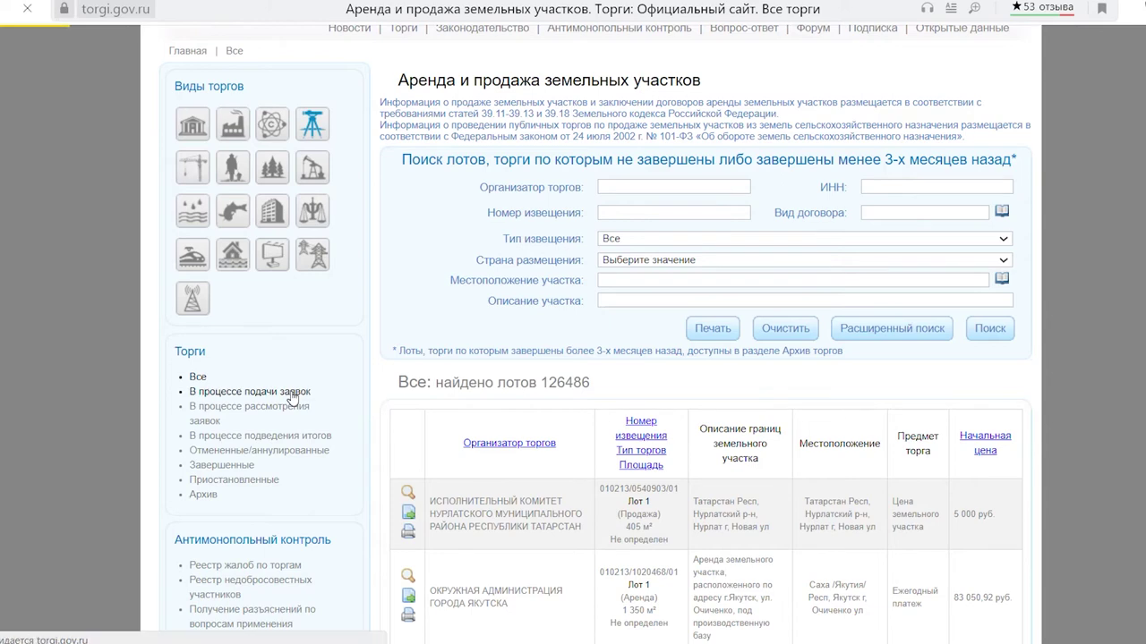
Open the advanced search for land plot lots and view the choices under "Обременение" and "Предмет торга"
scroll(985, 348, down, 1)
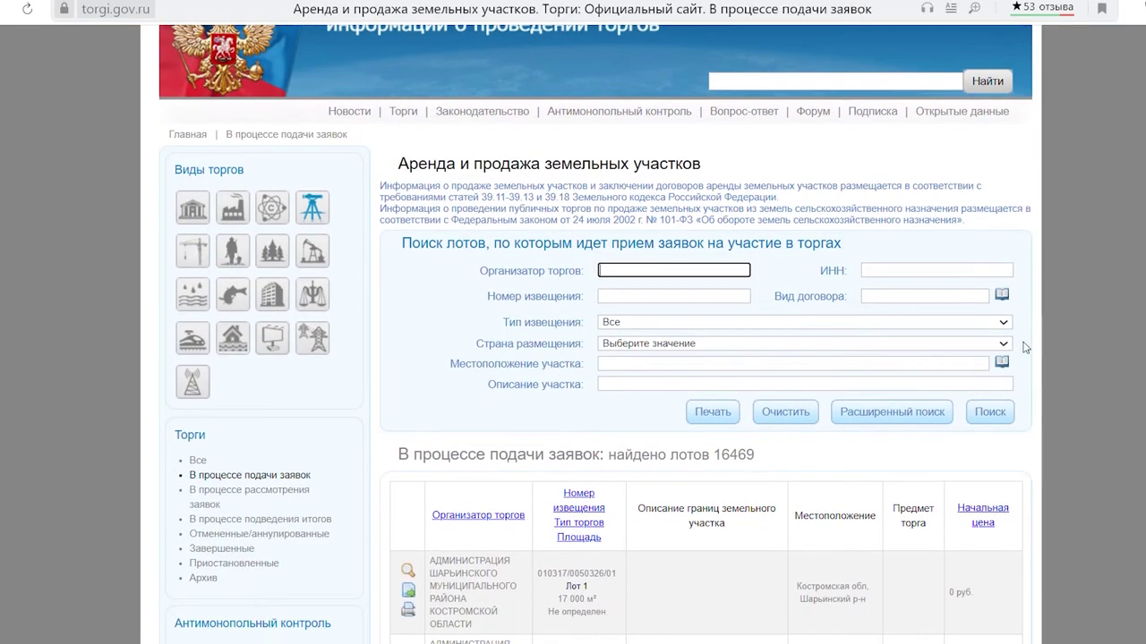
click(881, 416)
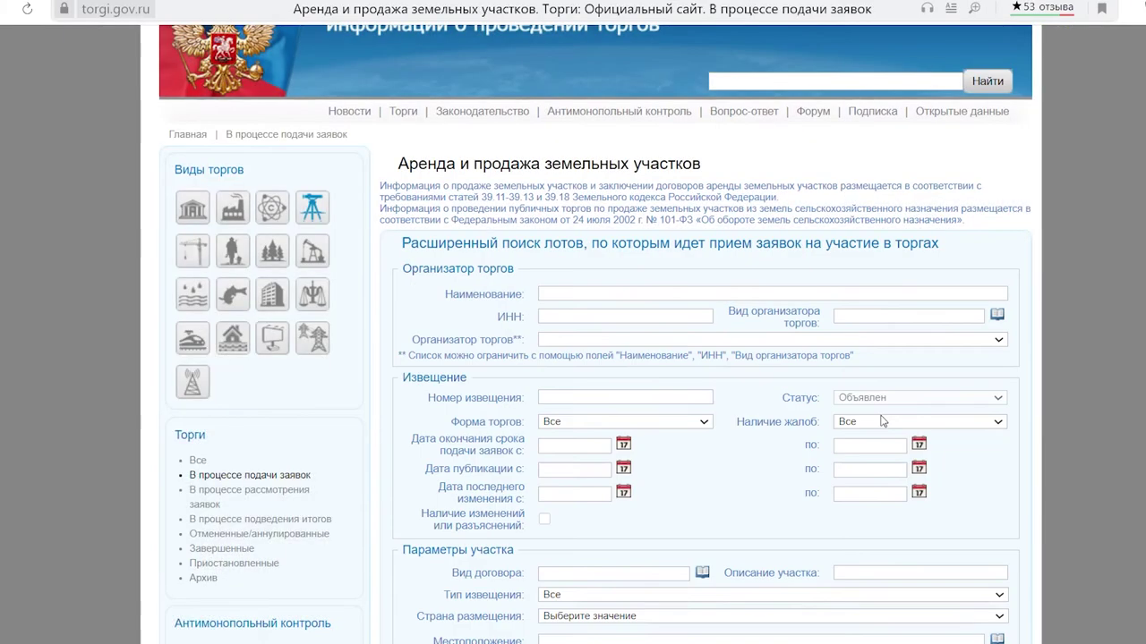
scroll(923, 377, down, 4)
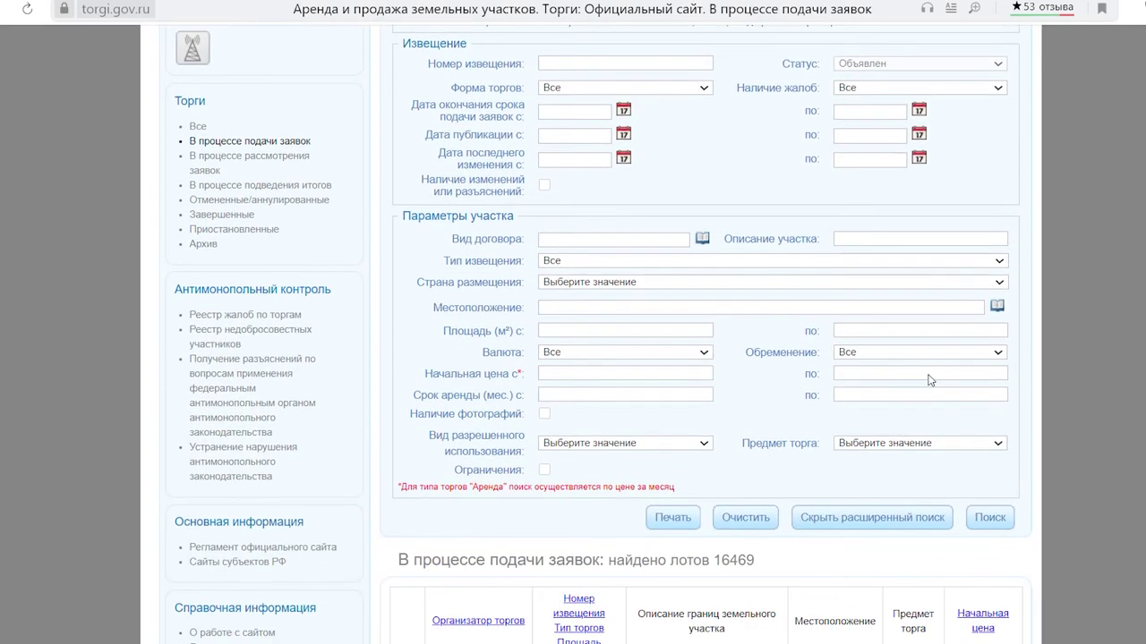
click(905, 355)
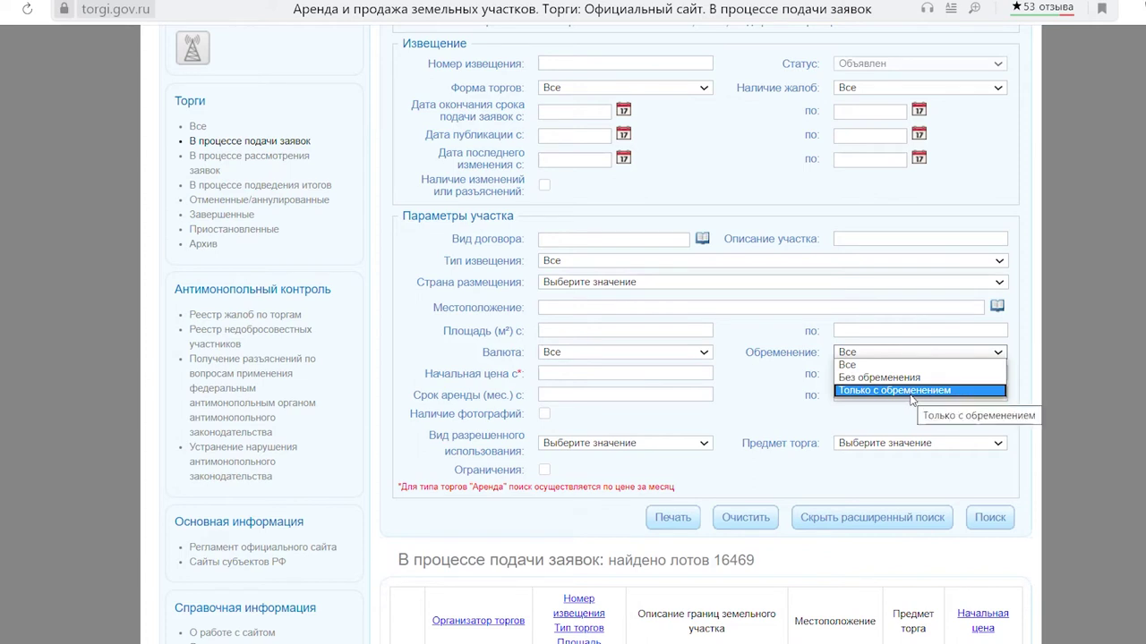
click(926, 442)
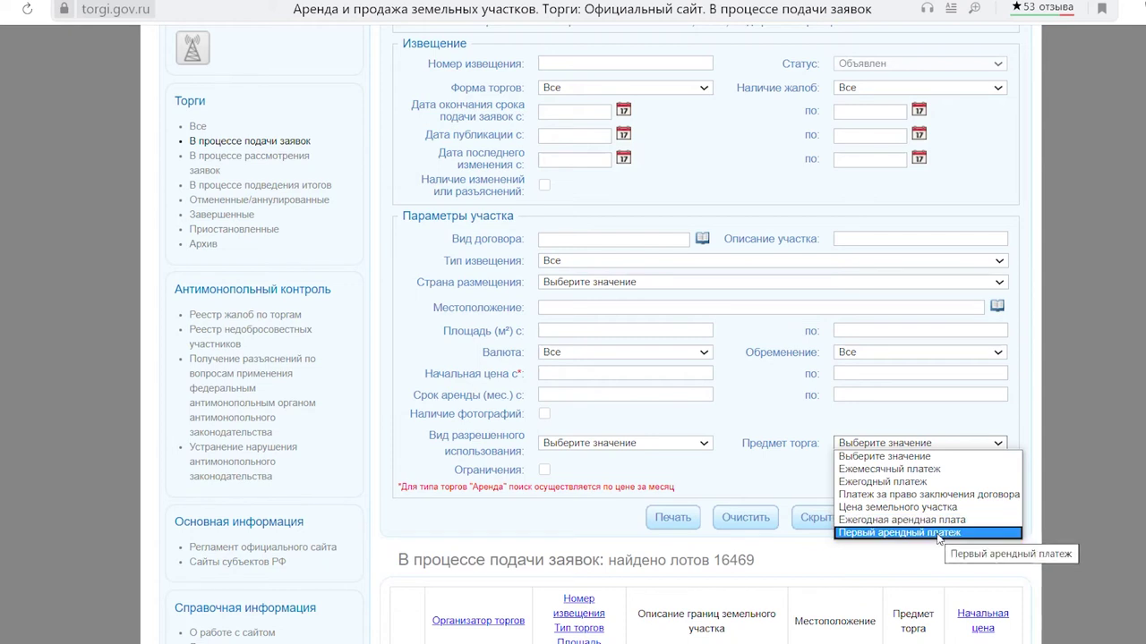
View the choices under "Тип извещения" and "Страна размещения" for land plots, closing both lists without a selection
scroll(639, 385, up, 1)
click(637, 347)
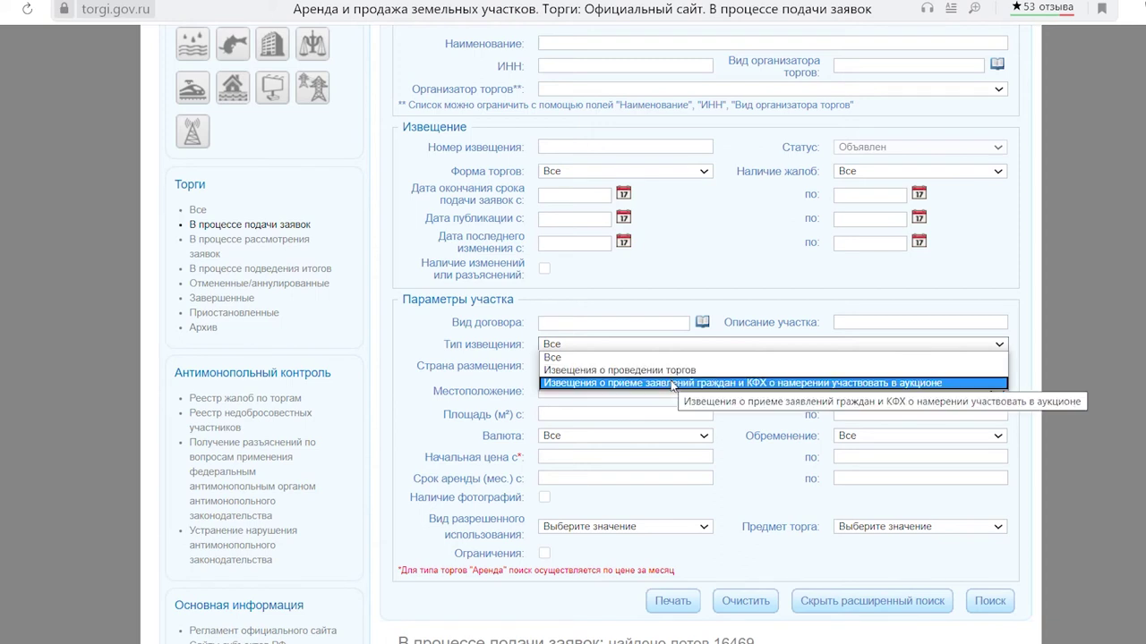
click(669, 284)
click(648, 368)
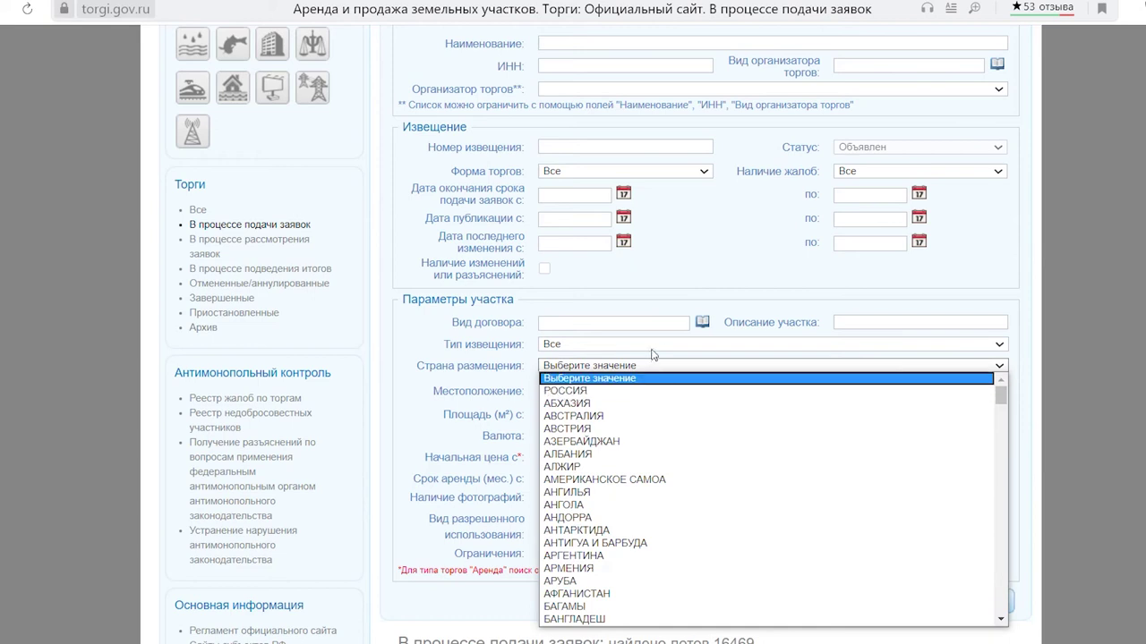
click(682, 292)
Set the notice type to "Извещения о проведении торгов", run the search and look over the land plot lots found
click(664, 346)
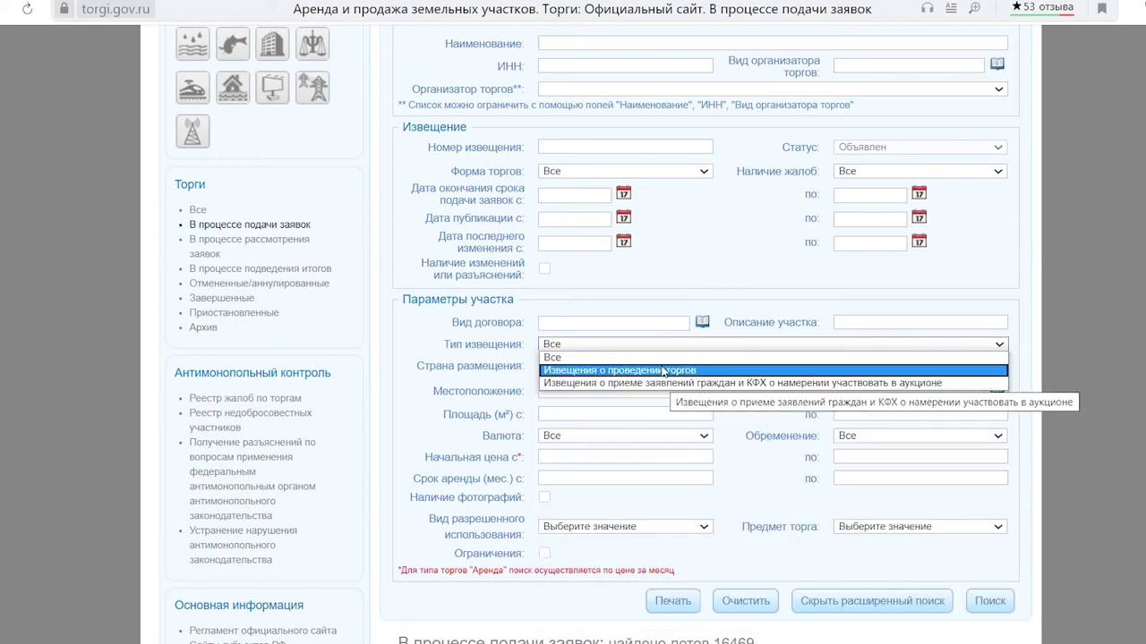
click(653, 322)
click(638, 345)
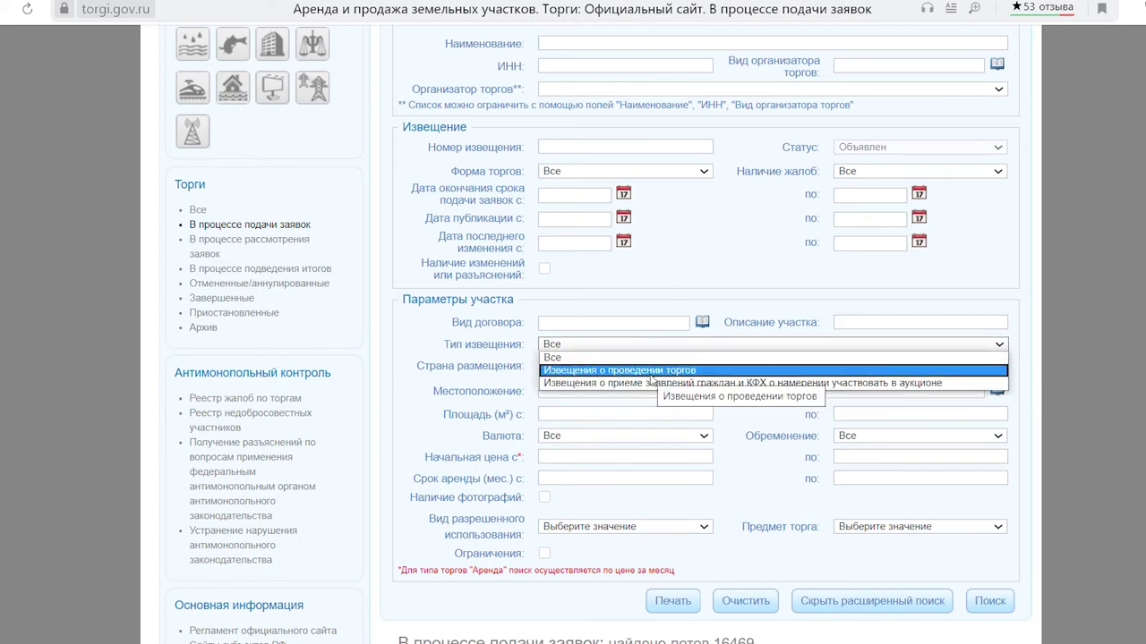
click(655, 371)
scroll(659, 377, down, 2)
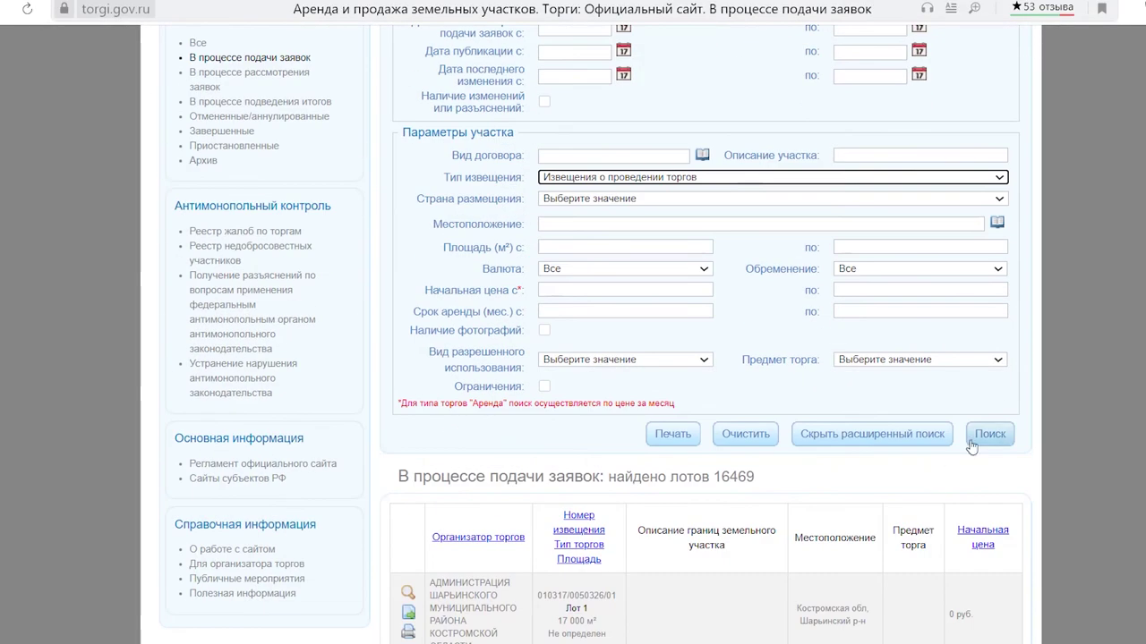
click(977, 438)
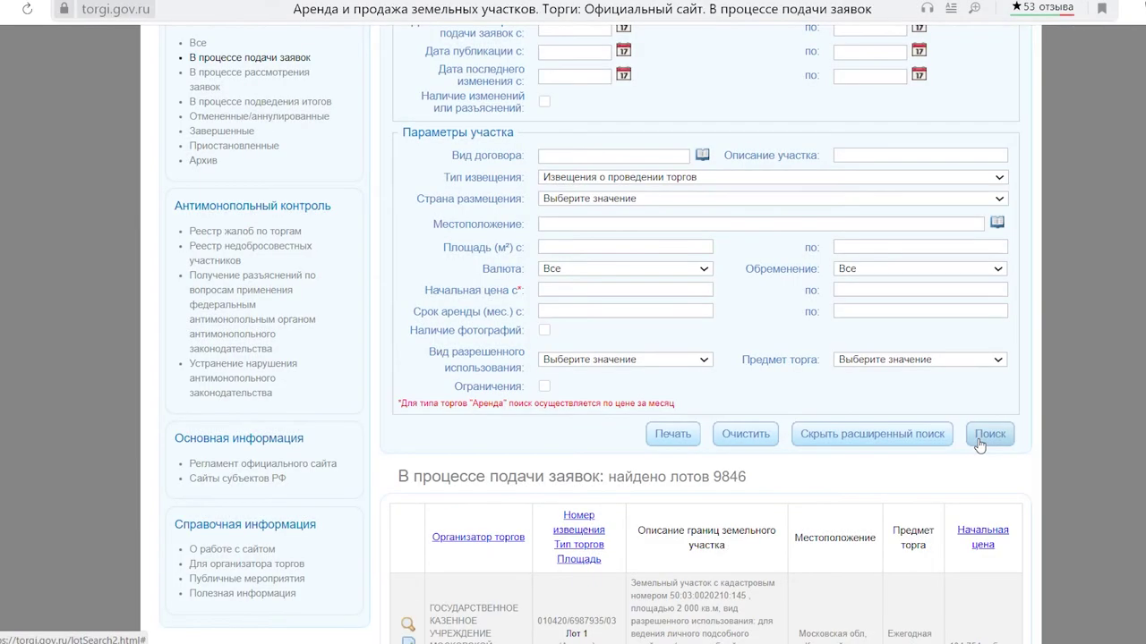
scroll(978, 441, down, 2)
scroll(978, 438, down, 15)
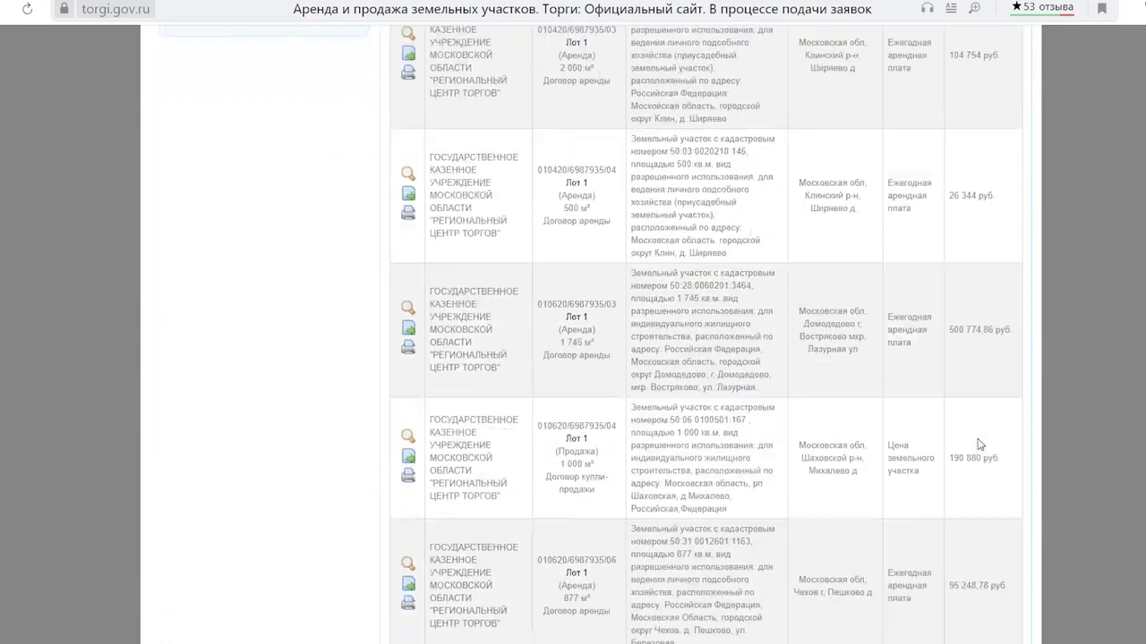
Go to the "Законодательство" section and open its legal acts on "Аренда и продажа земельных участков"
scroll(926, 447, up, 20)
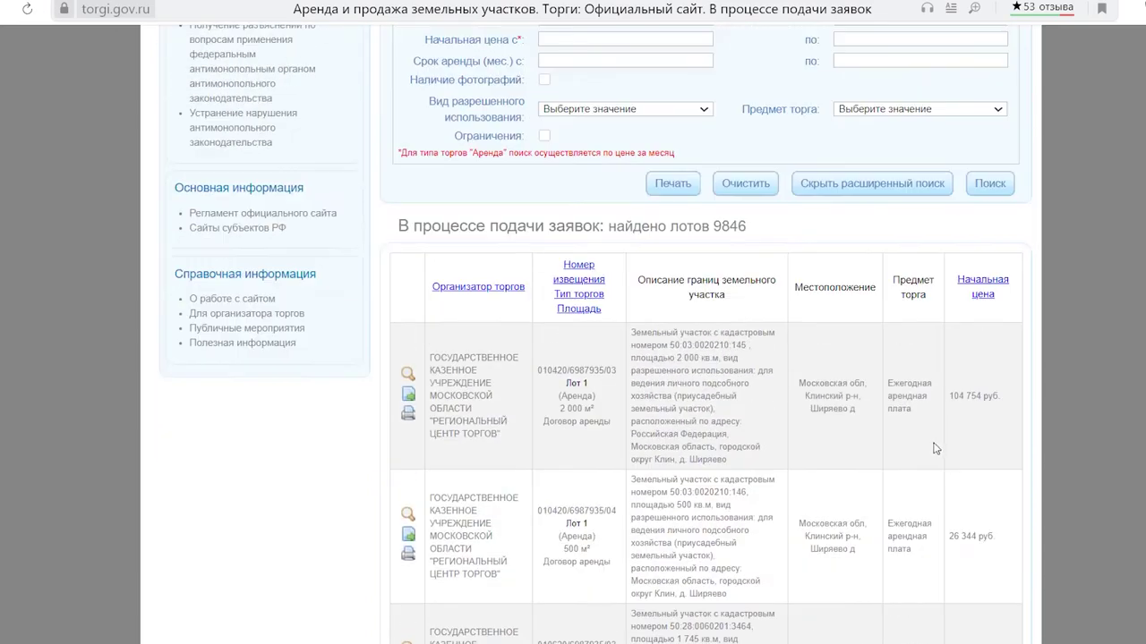
scroll(949, 444, up, 2)
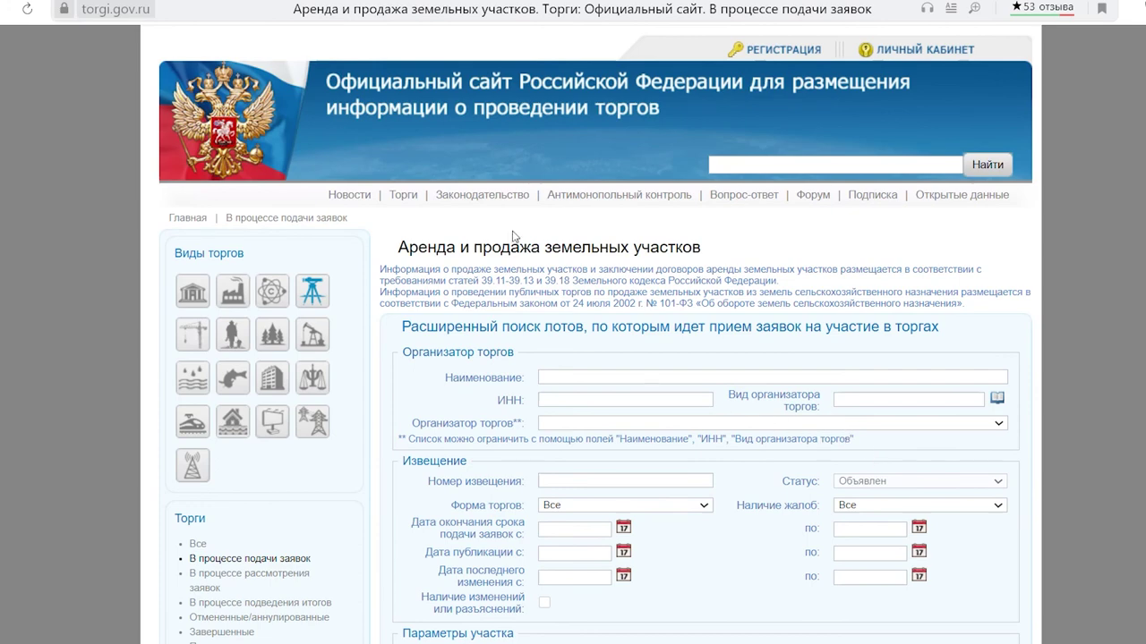
mouse_move(409, 201)
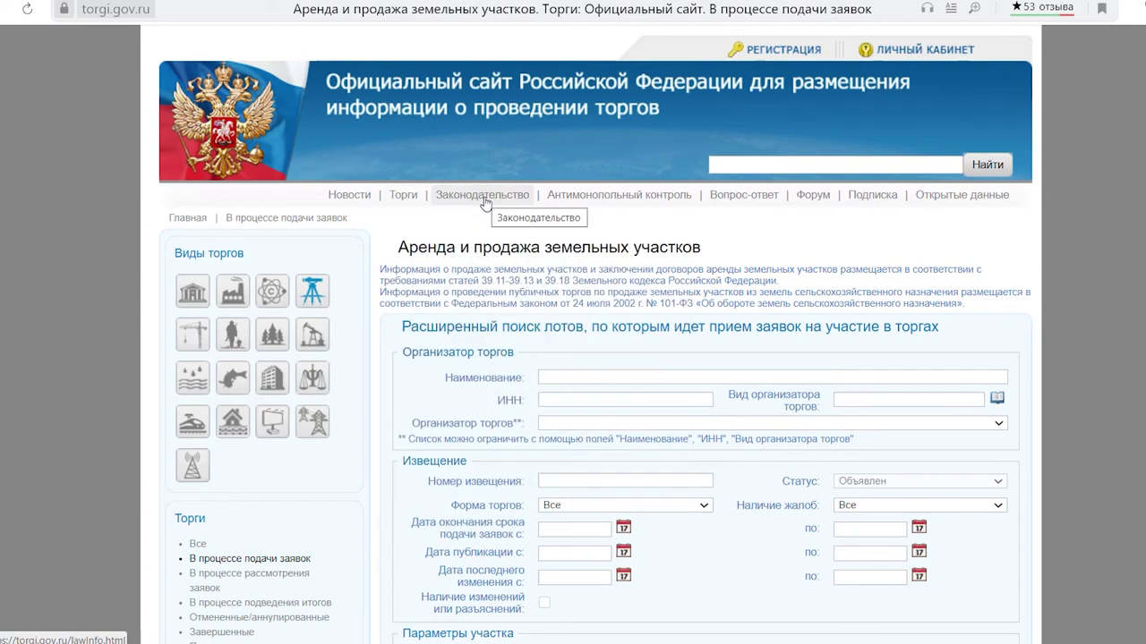
click(484, 199)
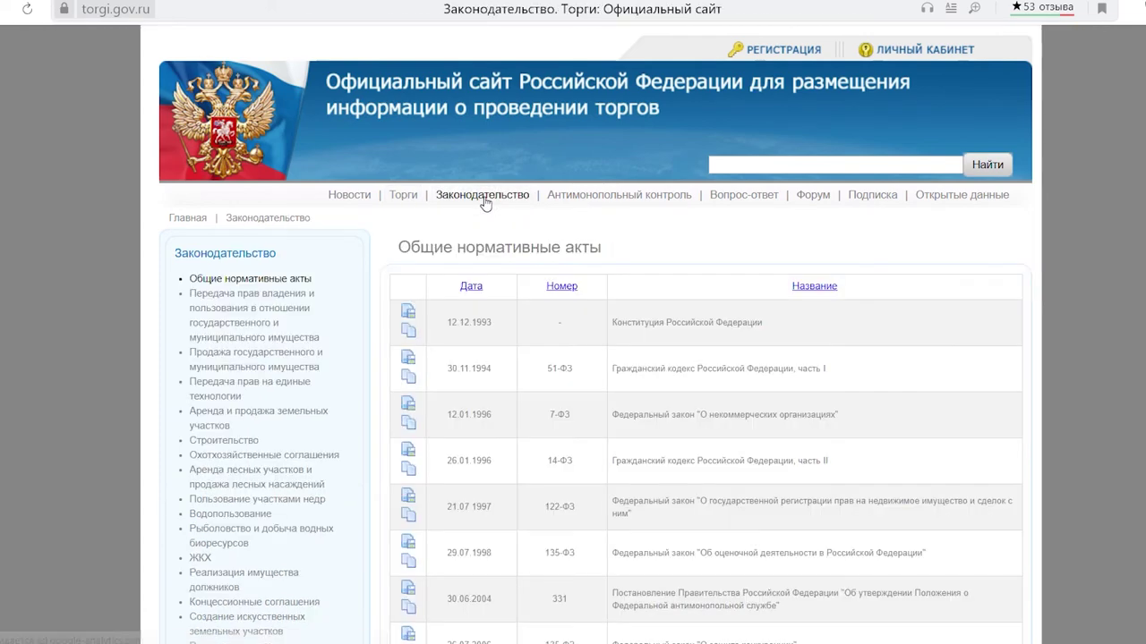
scroll(262, 294, down, 1)
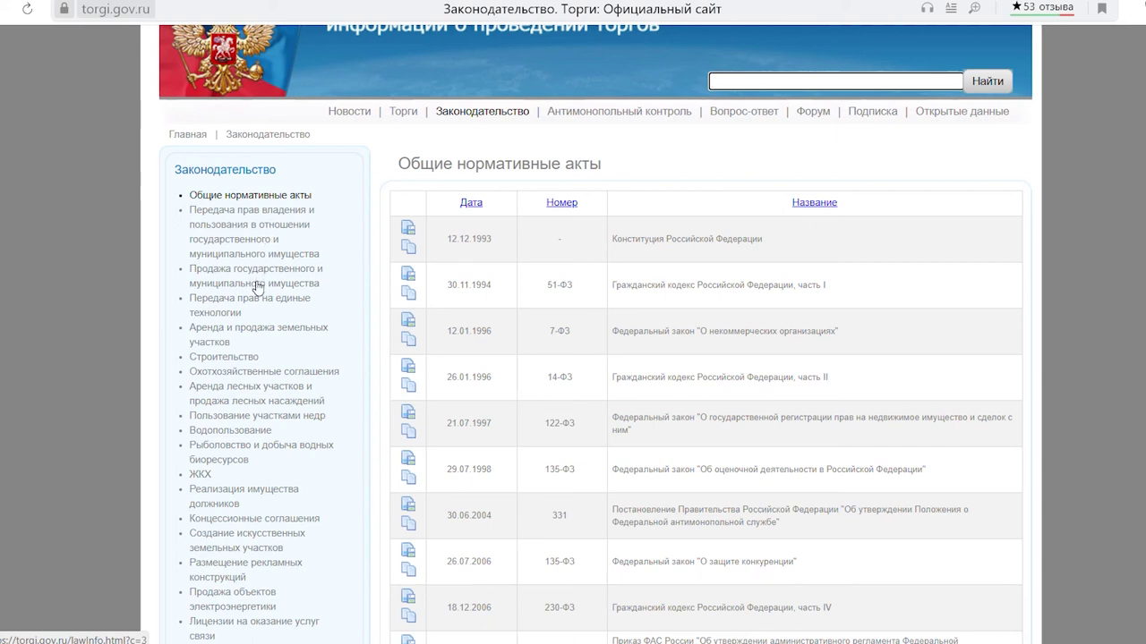
click(265, 332)
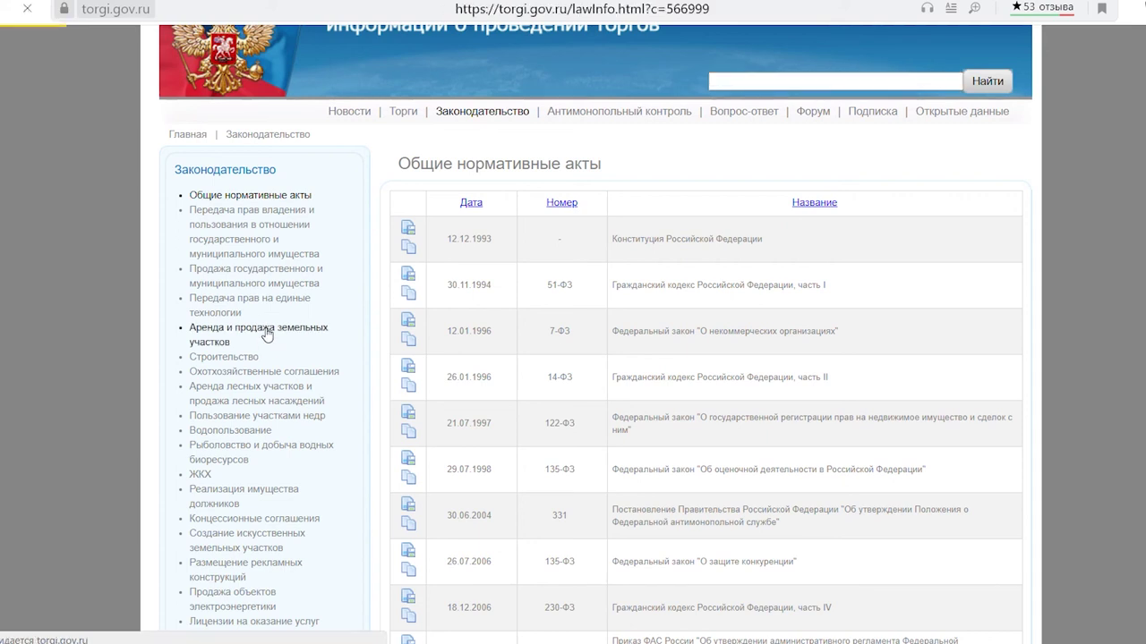